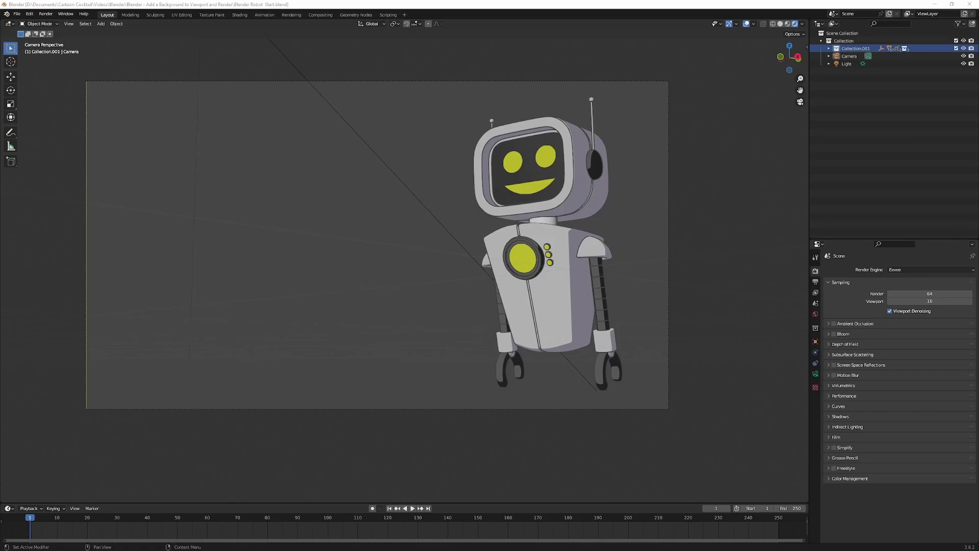
Render the current frame to preview the scene, then close the render window
left_click(46, 13)
left_click(56, 22)
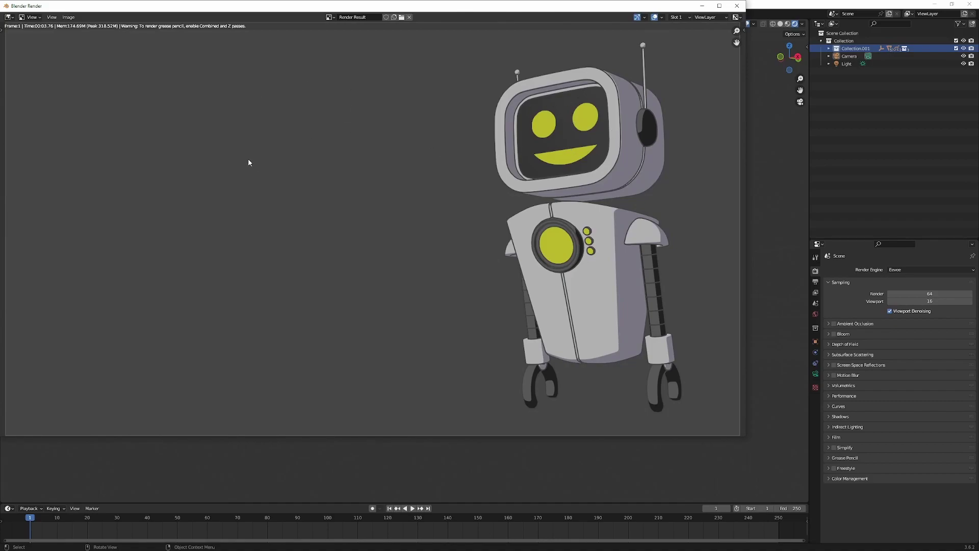
left_click(736, 6)
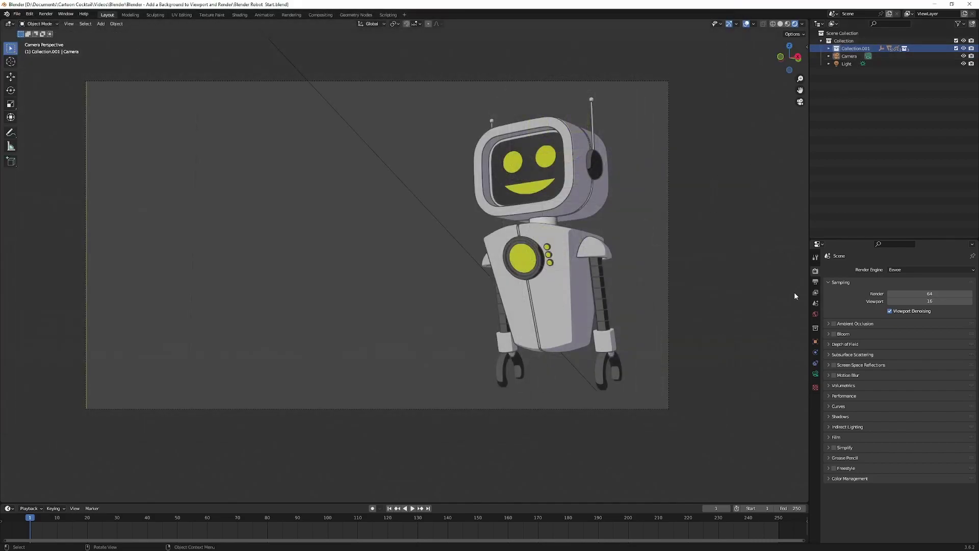
Raise the World background colour's value from near-black to a 0.214 grey
left_click(814, 314)
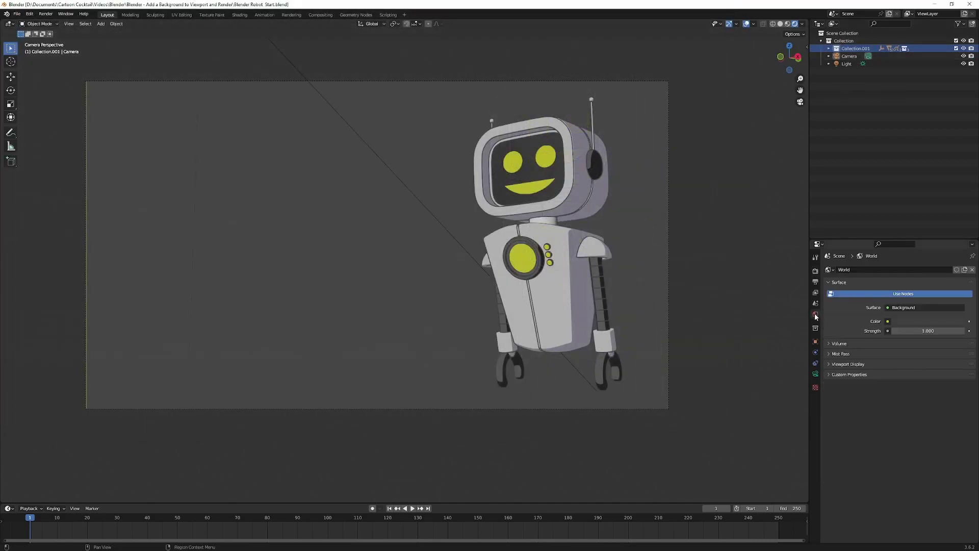
left_click(916, 321)
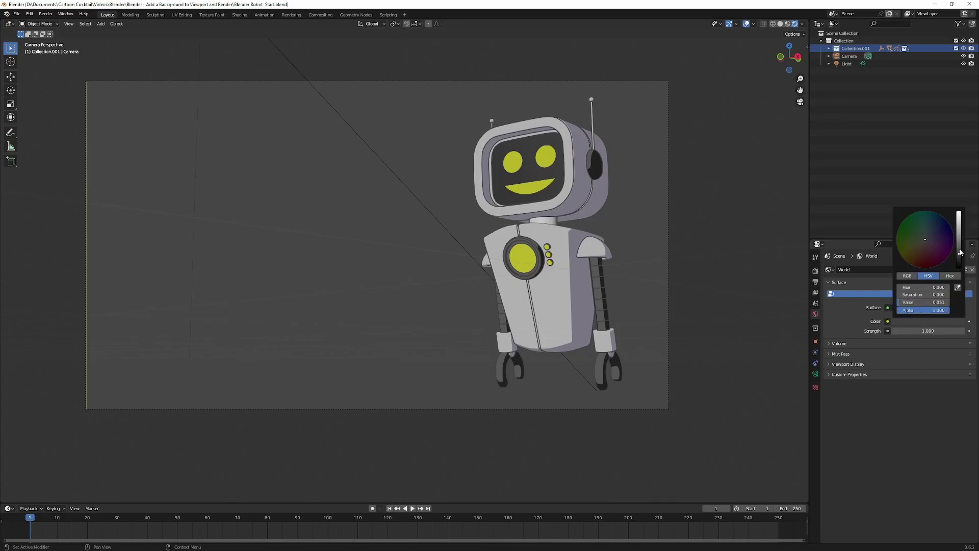
mouse_move(959, 252)
left_mouse_down()
mouse_move(958, 224)
mouse_move(958, 240)
left_mouse_up()
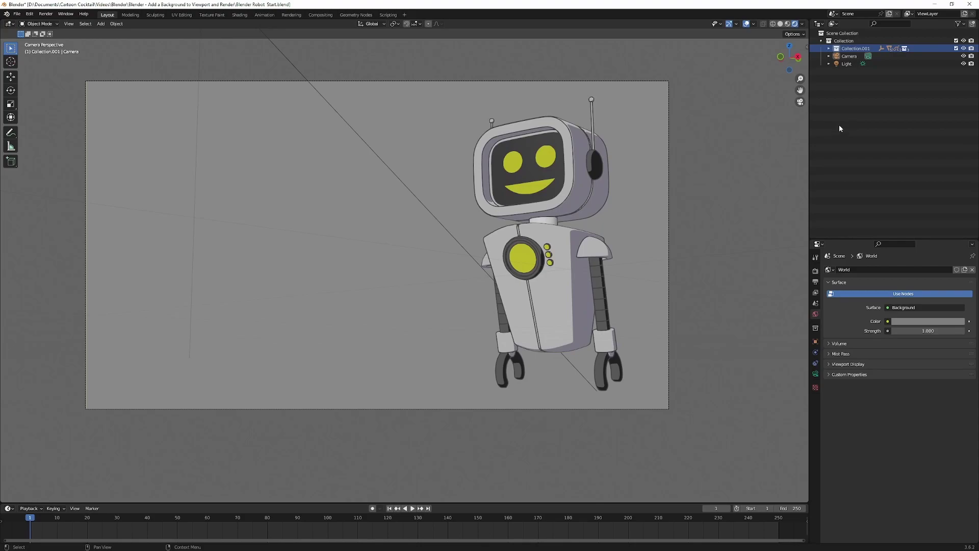
Select the Camera and enable Background Images in its Object Data properties, leaving one empty slot
left_click(849, 56)
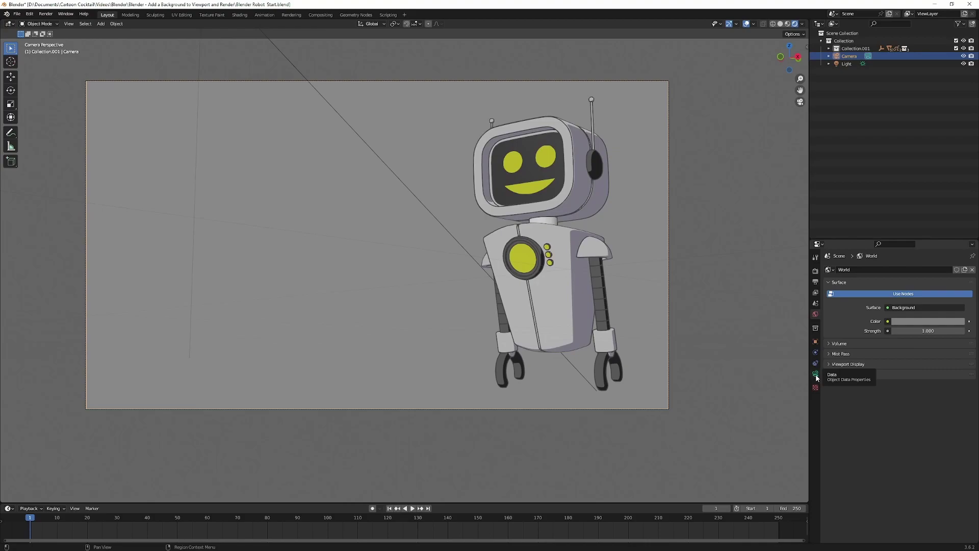
left_click(815, 373)
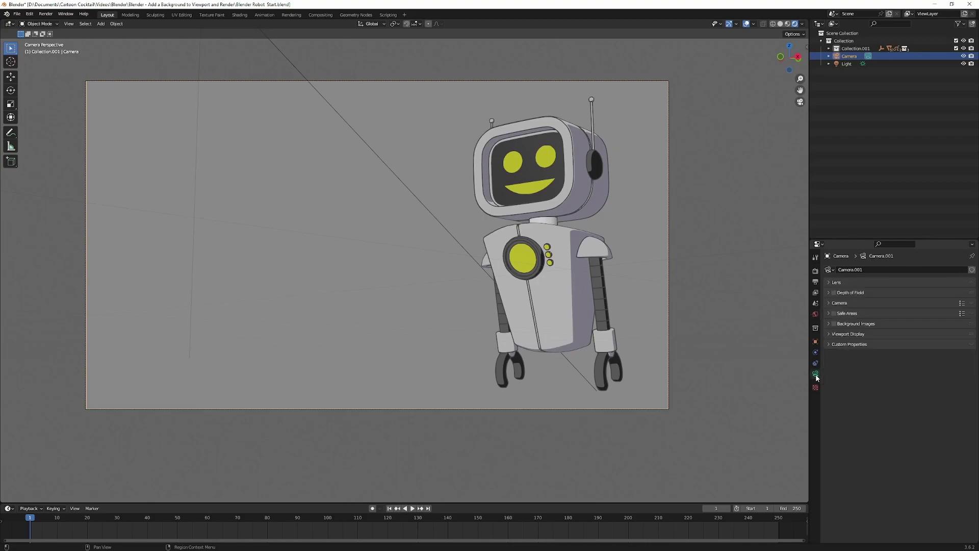
left_click(834, 324)
left_click(828, 324)
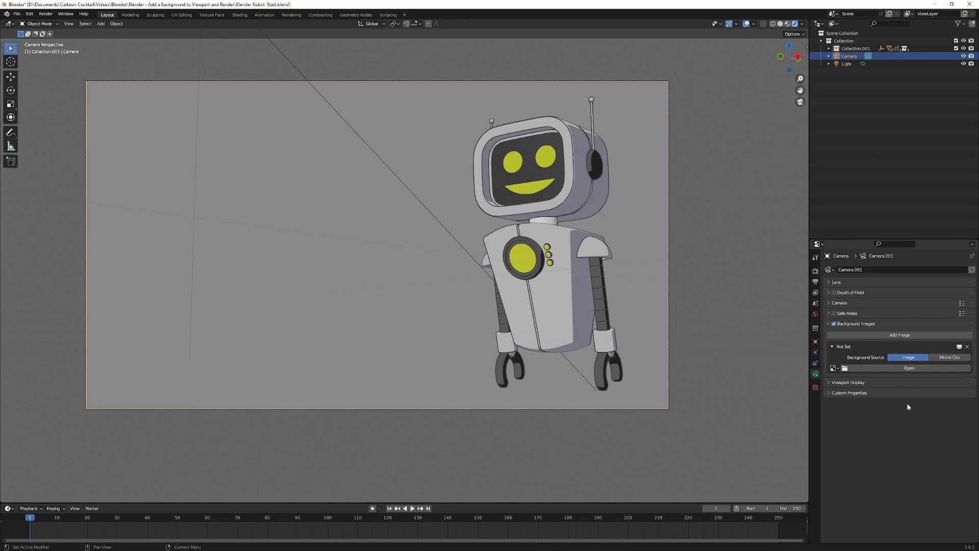
left_click(837, 368)
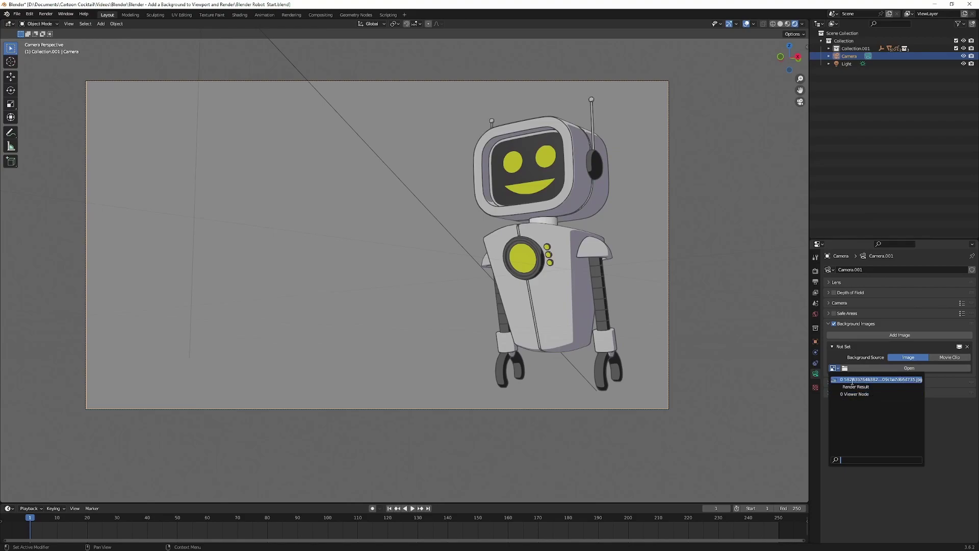
left_click(839, 370)
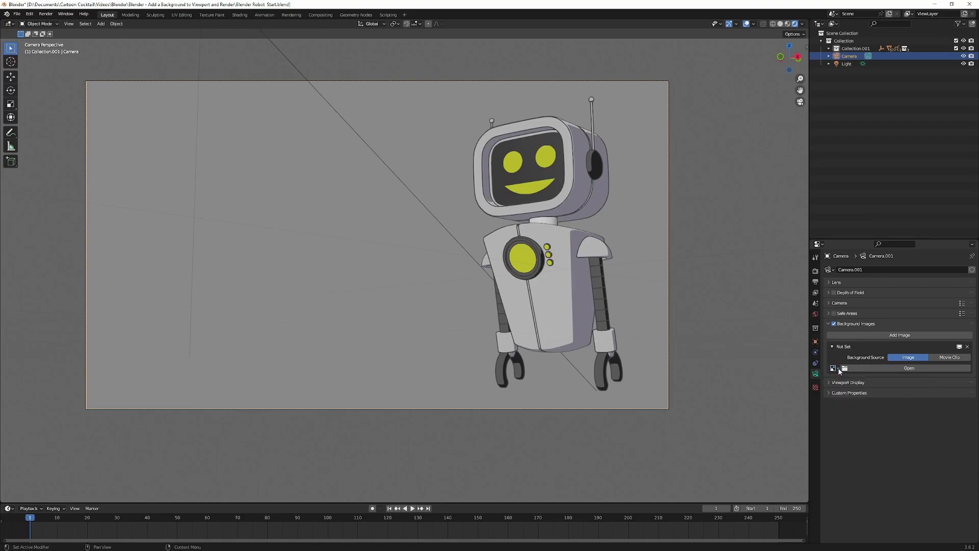
Load the city lobby jpg as the camera background and render a test frame to check it
left_click(883, 367)
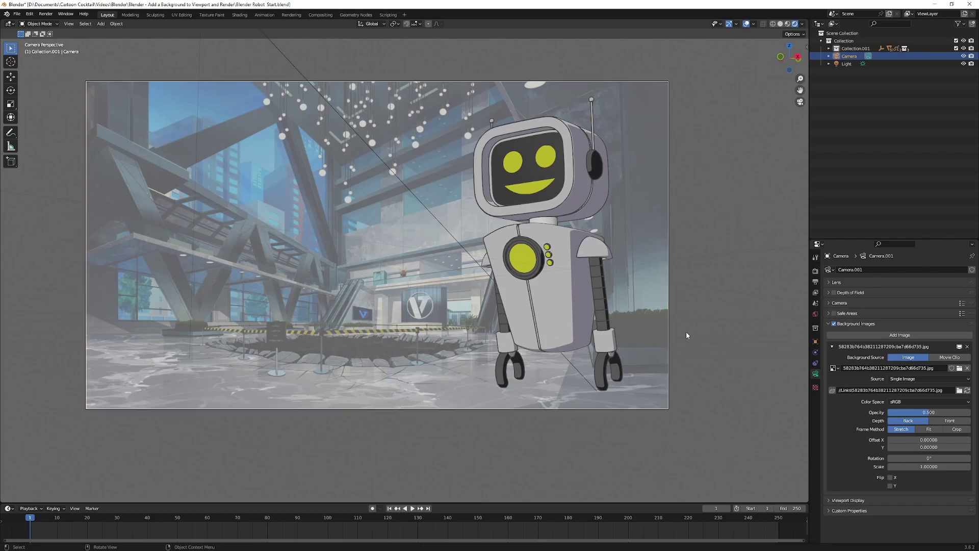
left_click(714, 312)
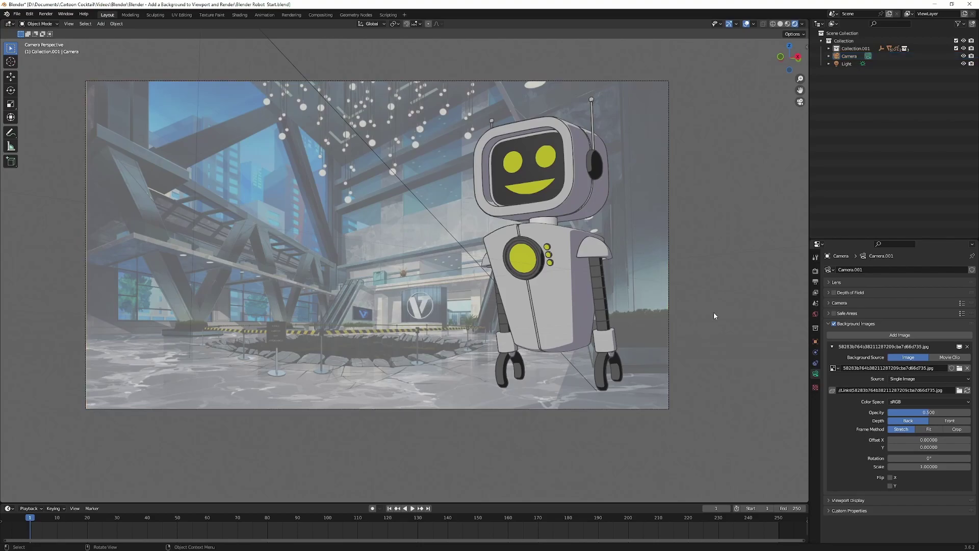
left_click(45, 14)
left_click(55, 24)
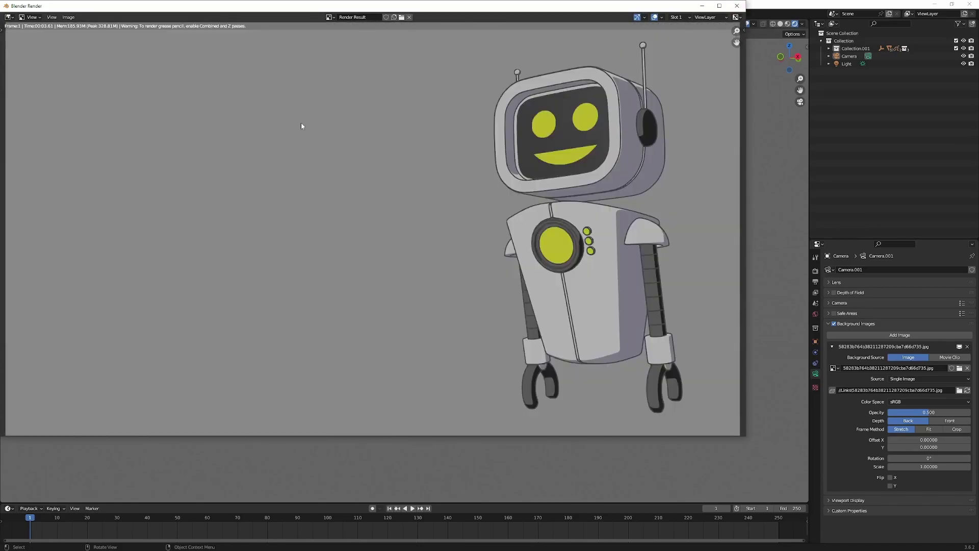
left_click(737, 6)
left_click(929, 378)
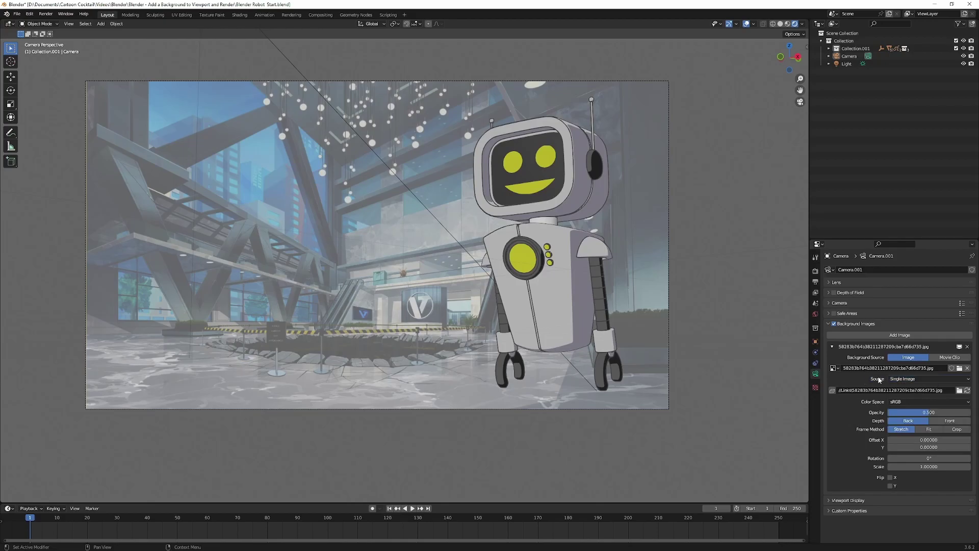
Keep the background source as Single Image and raise its opacity from 0.5 to 1.0
left_click(901, 381)
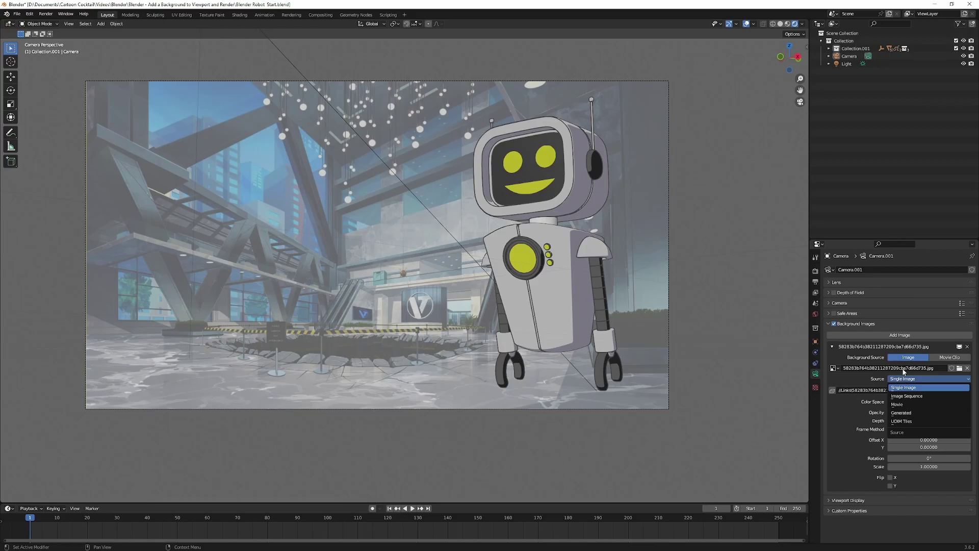
left_click(903, 377)
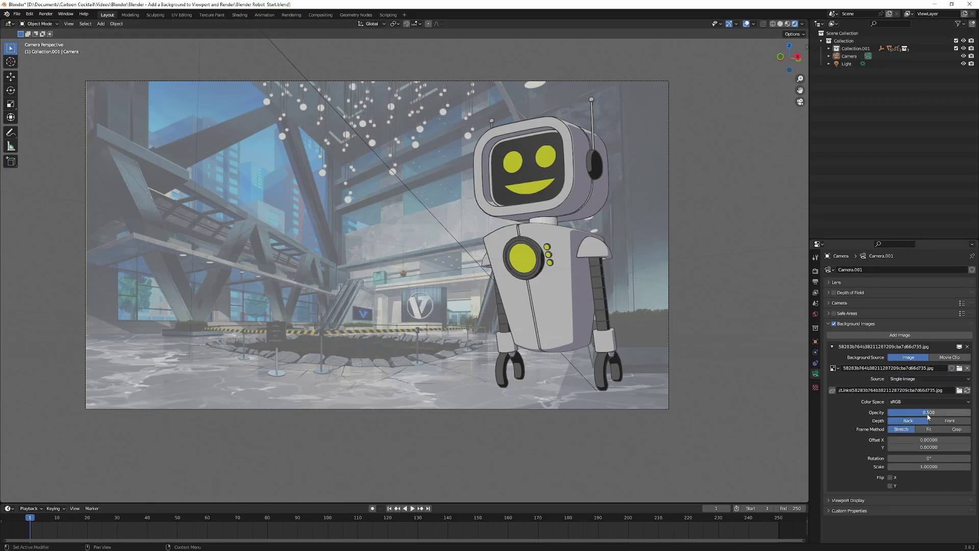
left_click_drag(912, 412, 958, 412)
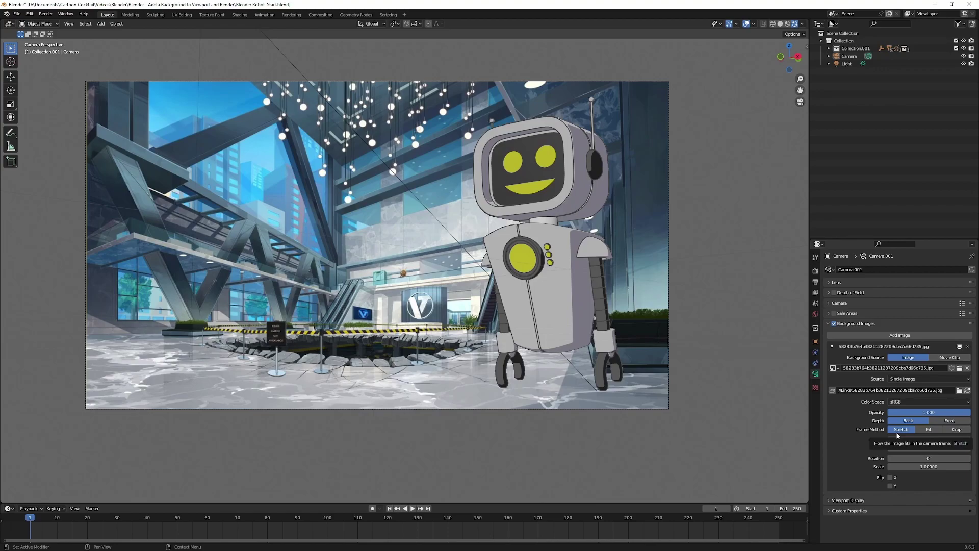
Compare the Stretch and Fit frame methods for the background, then settle on Crop
left_click(933, 429)
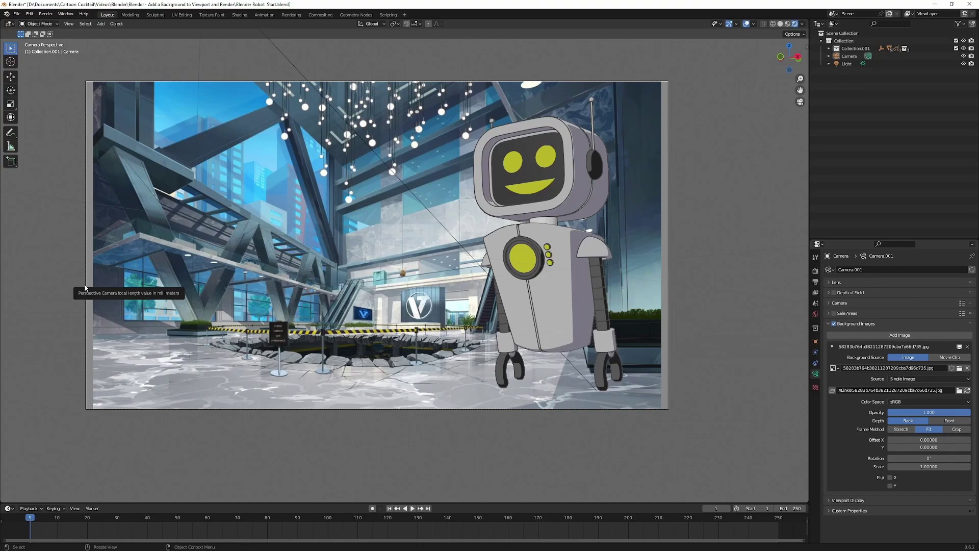
left_click(909, 430)
left_click(931, 429)
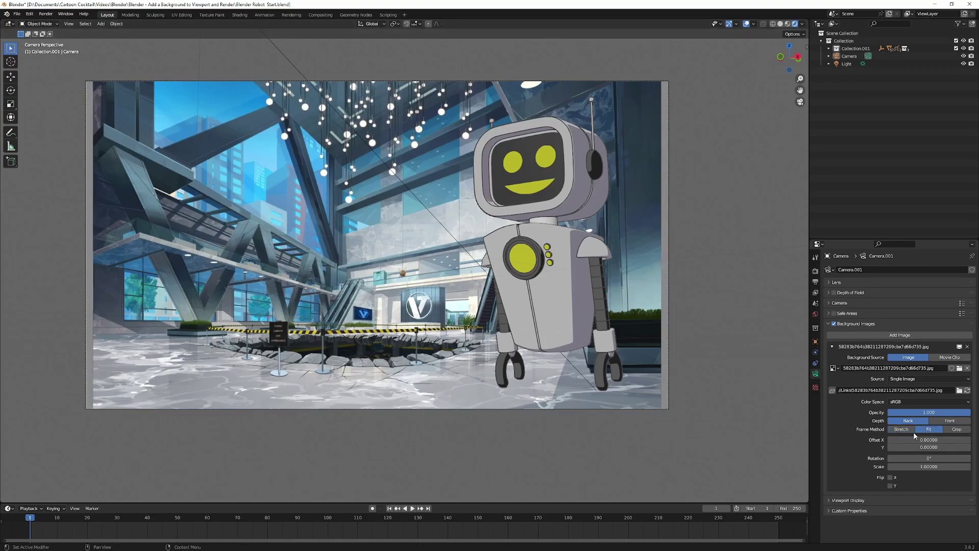
left_click(902, 429)
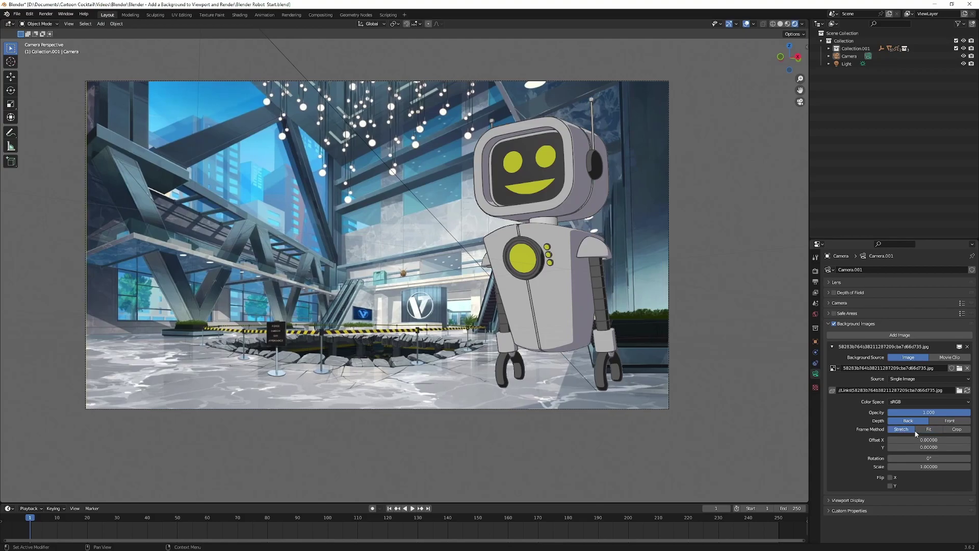
left_click(929, 430)
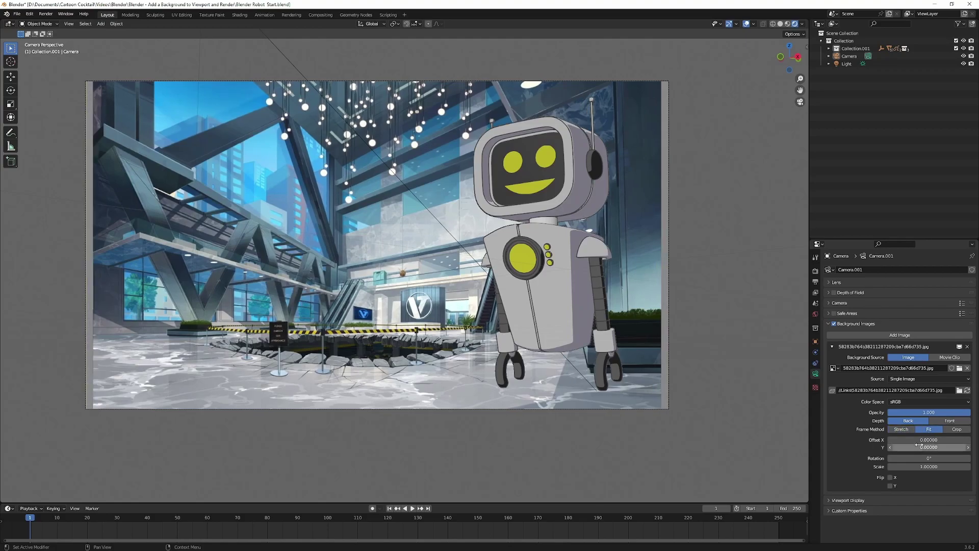
left_click(961, 431)
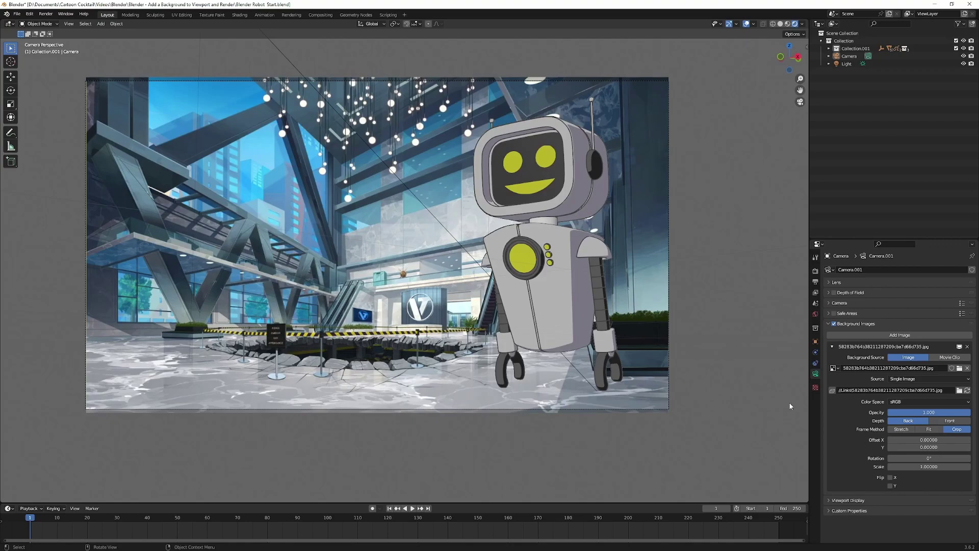
Slide the background image sideways, then reset its X and Y offsets to 0
left_click_drag(920, 439, 960, 447)
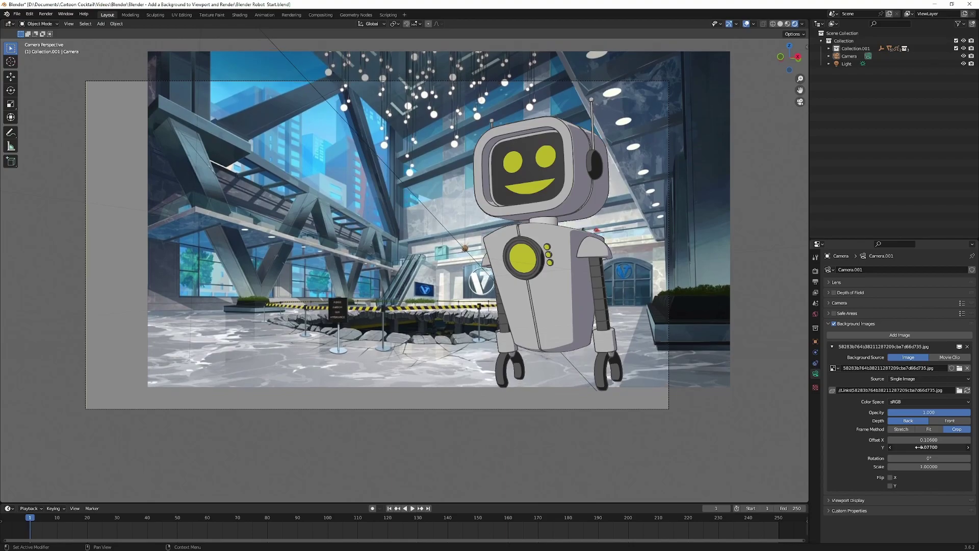
left_click(920, 439)
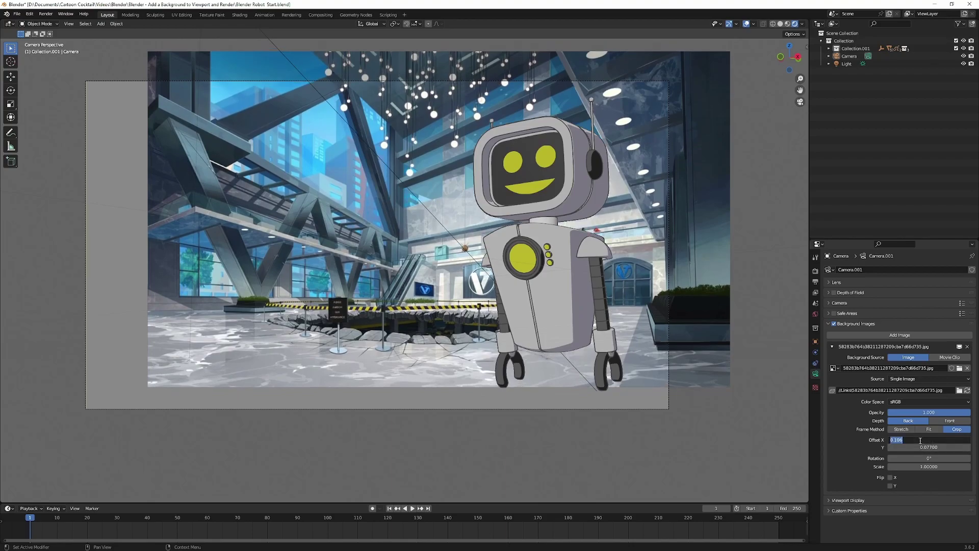
type("0")
key("Tab")
type("0")
key("Tab")
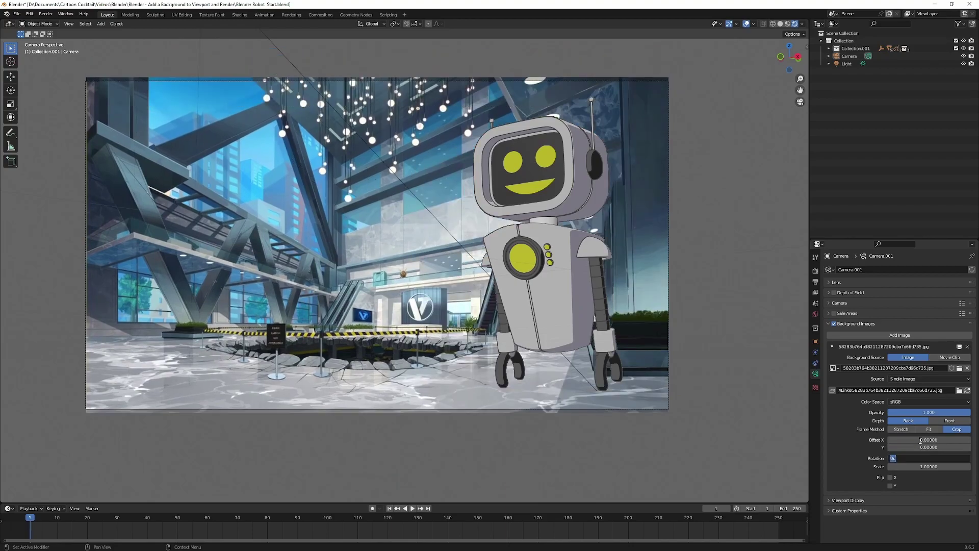
Rotate the background 21.9°, reset the rotation to 0°, and enlarge the image scale
type("21.9")
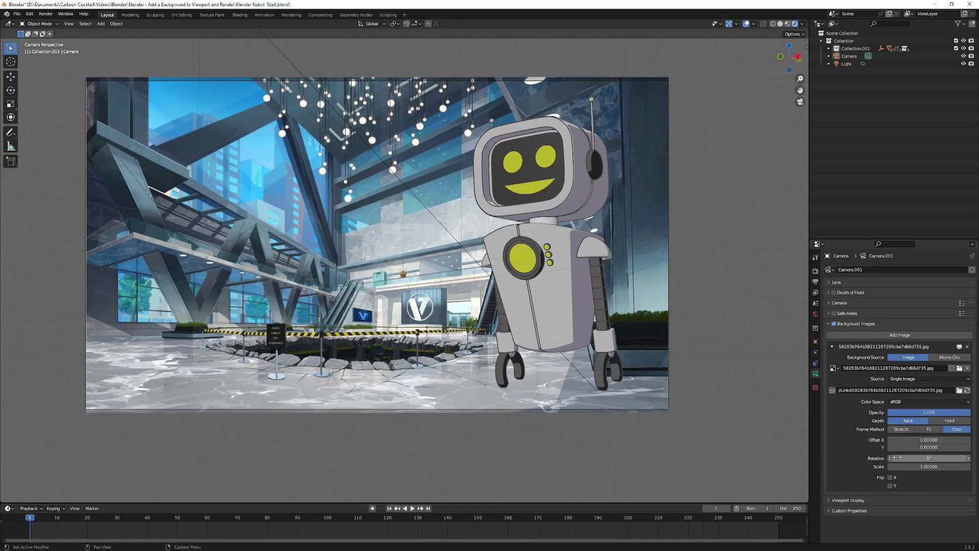
key("Return")
left_click(906, 459)
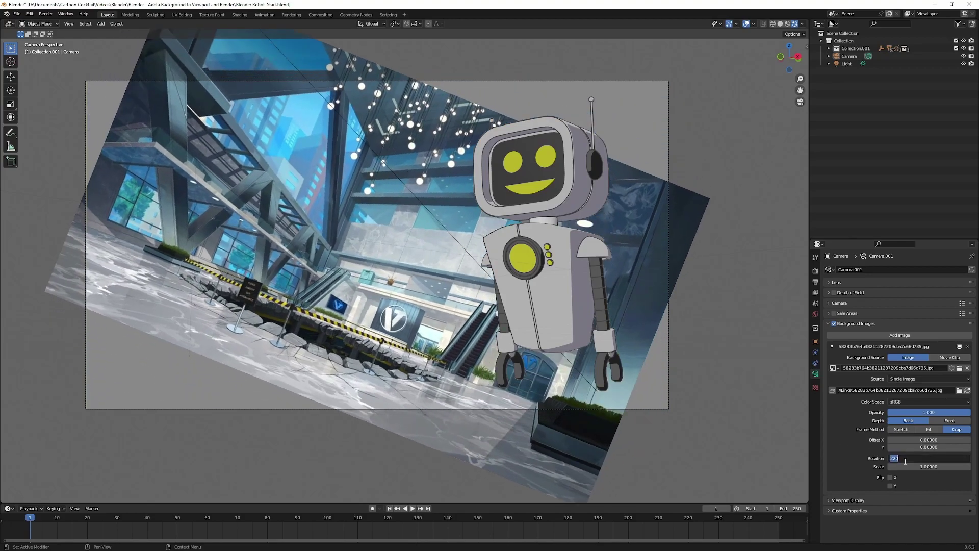
type("0")
key("Return")
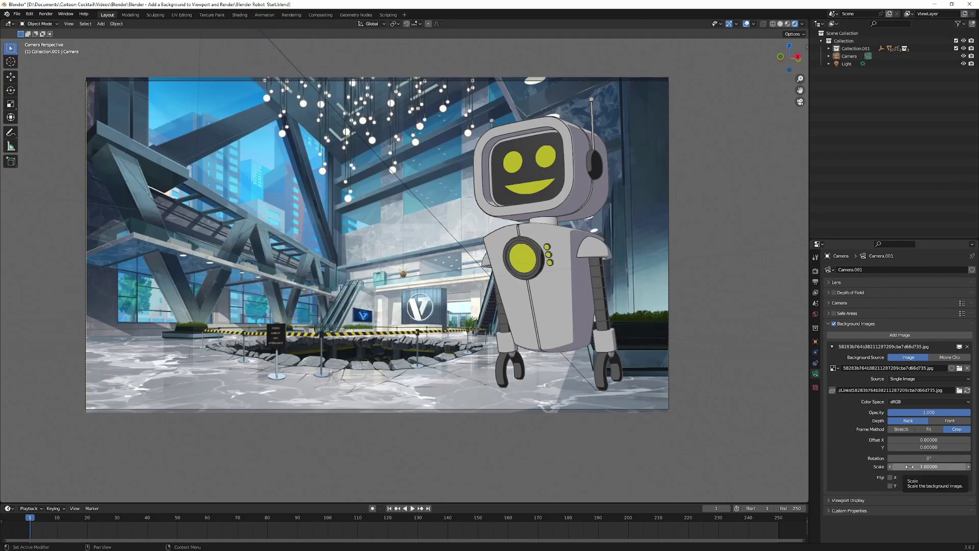
left_click_drag(913, 467, 963, 467)
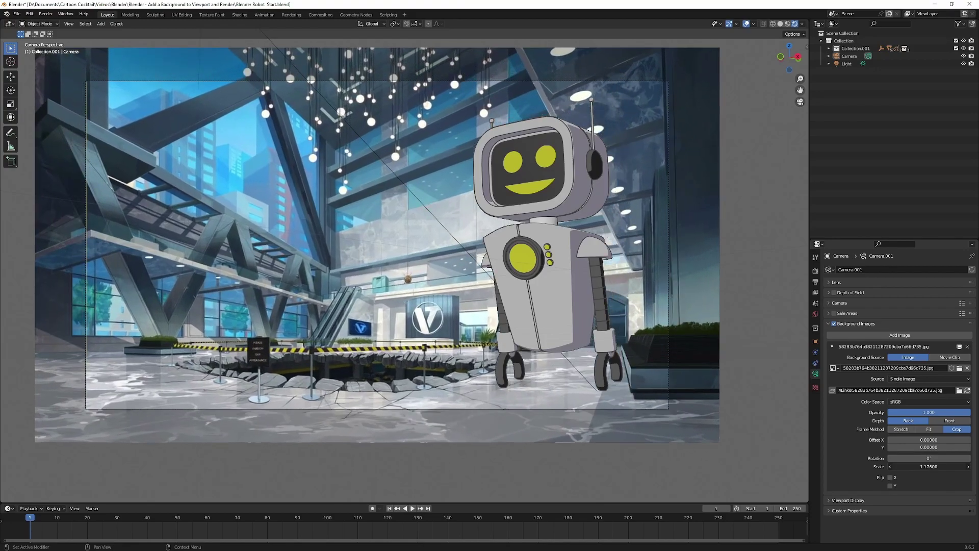
mouse_move(922, 439)
left_mouse_down()
mouse_move(935, 439)
mouse_move(893, 439)
mouse_move(912, 447)
mouse_move(909, 439)
left_mouse_up()
scroll(378, 245, "down", 1)
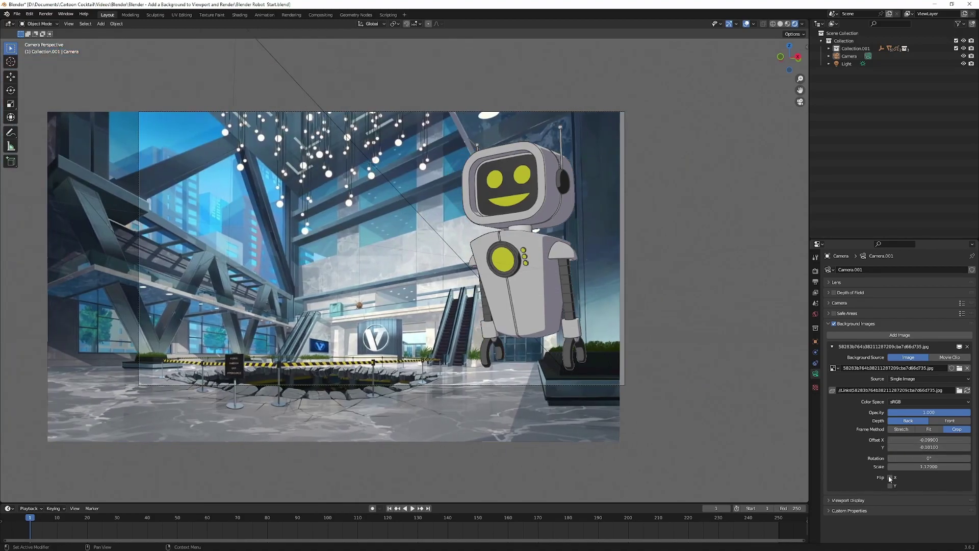
Try horizontal and vertical flips, turn them off, and unlink the background image
left_click(890, 477)
left_click(889, 477)
left_click(889, 486)
left_click(889, 485)
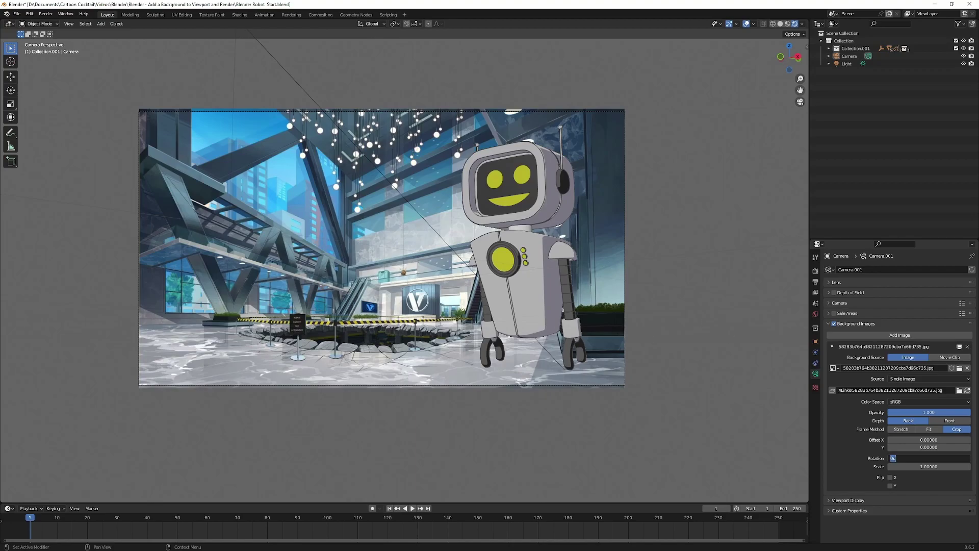
key("Return")
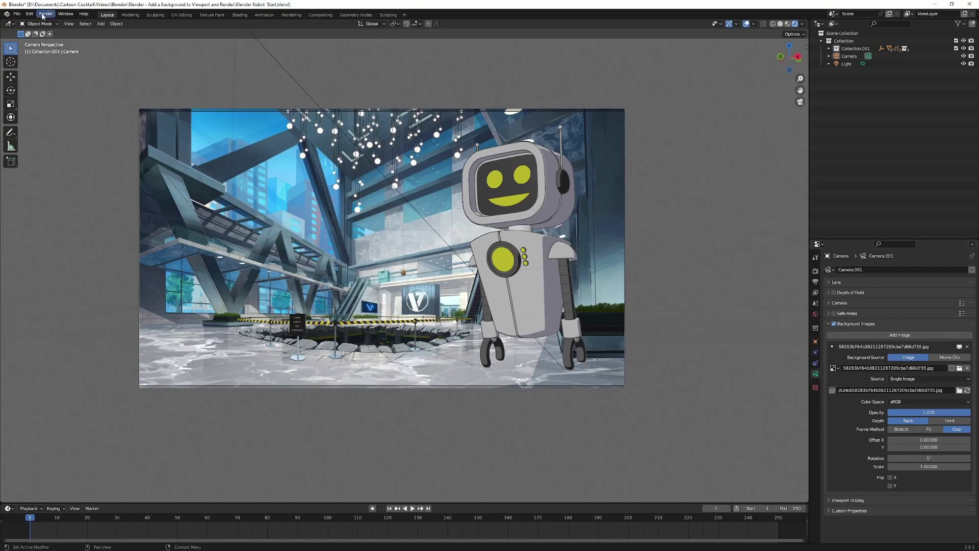
left_click(967, 368)
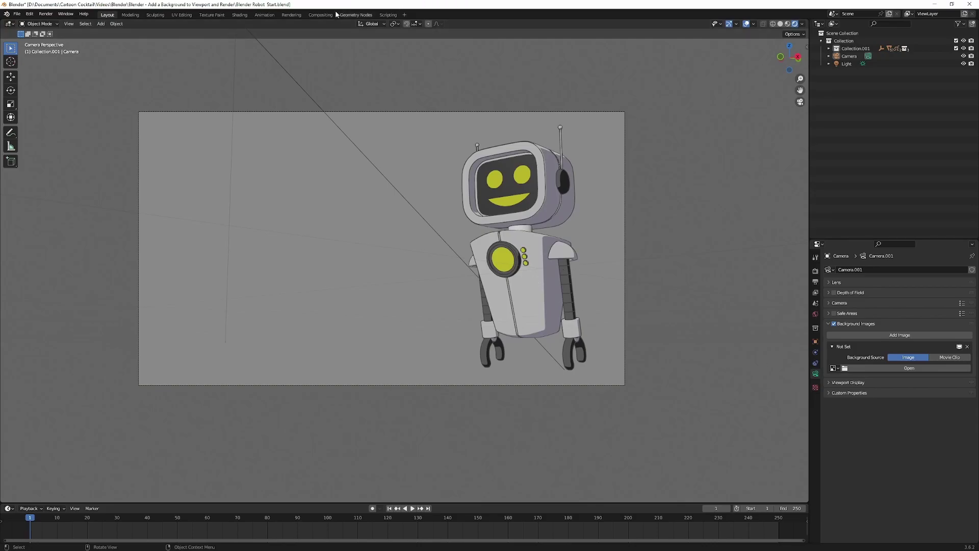
Switch to the Compositing workspace, enable Use Nodes, and move the Composite node right
left_click(320, 15)
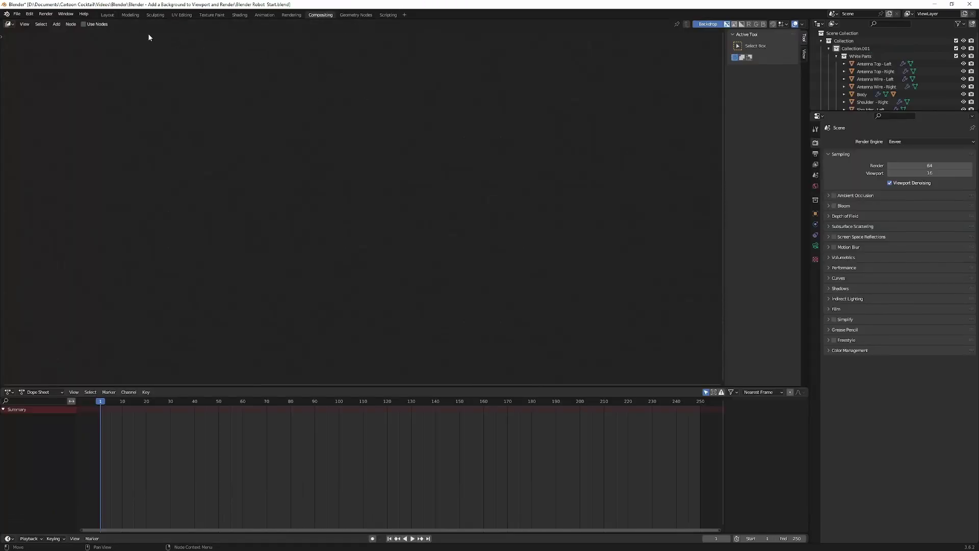
left_click(83, 24)
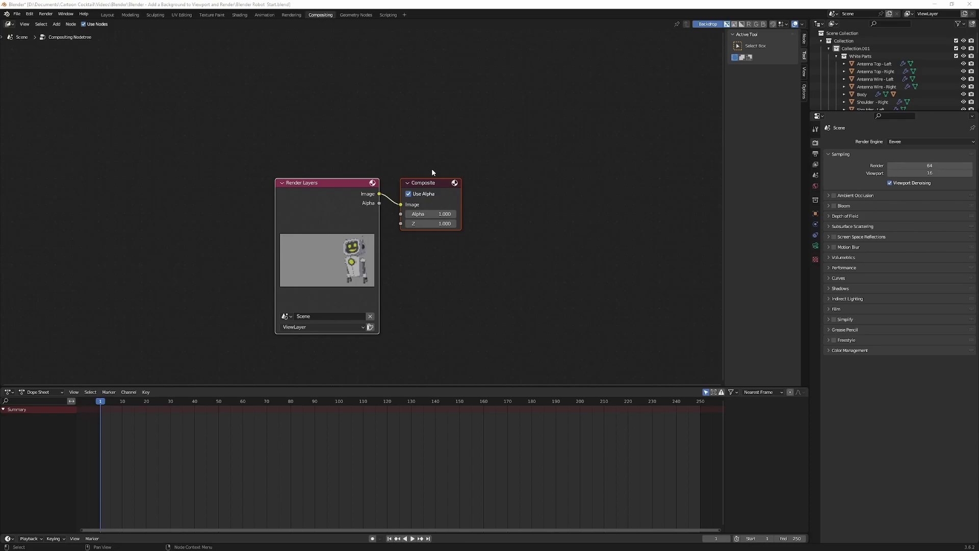
left_click(547, 185)
left_click_drag(444, 198, 521, 200)
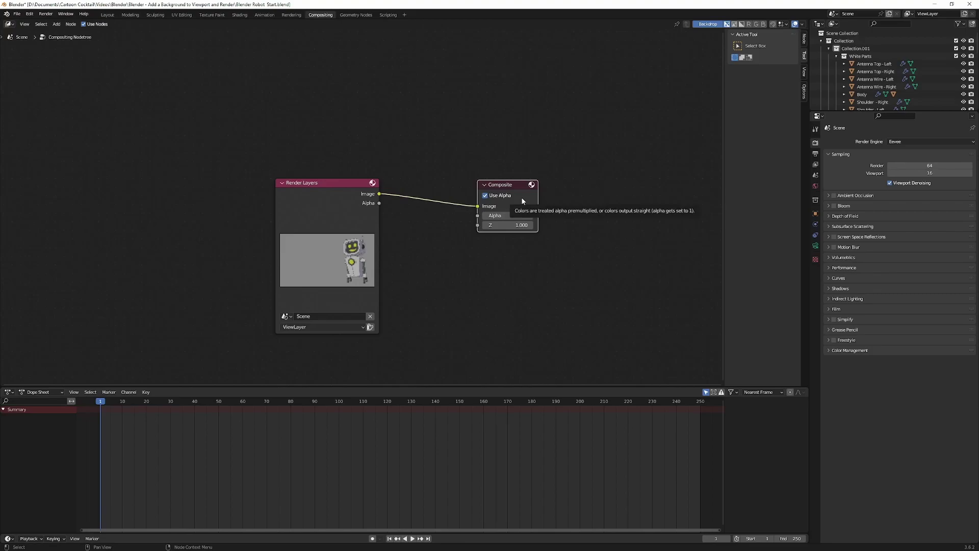
left_click(384, 92)
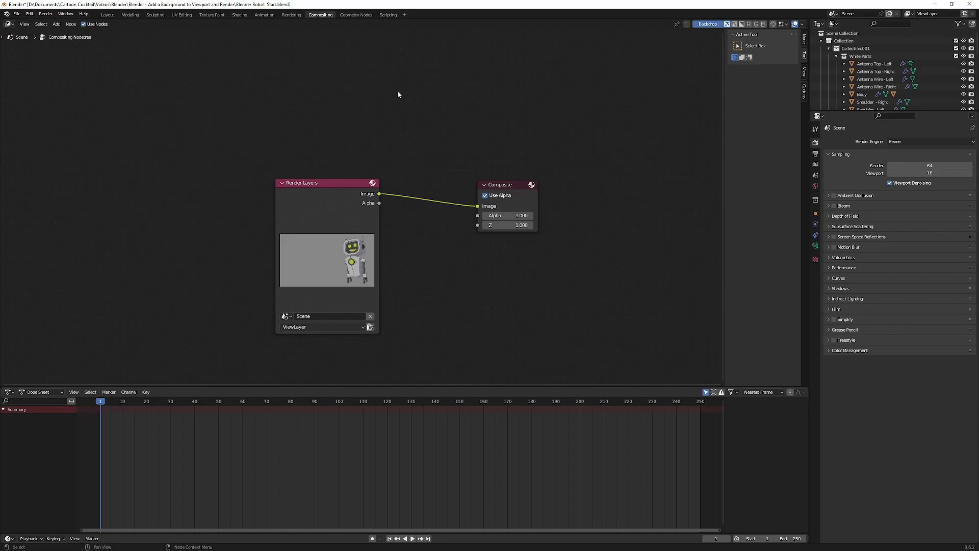
Drop an Alpha Over node onto the Render Layers–Composite link, feeding the render into its lower Image input
key("shift+a")
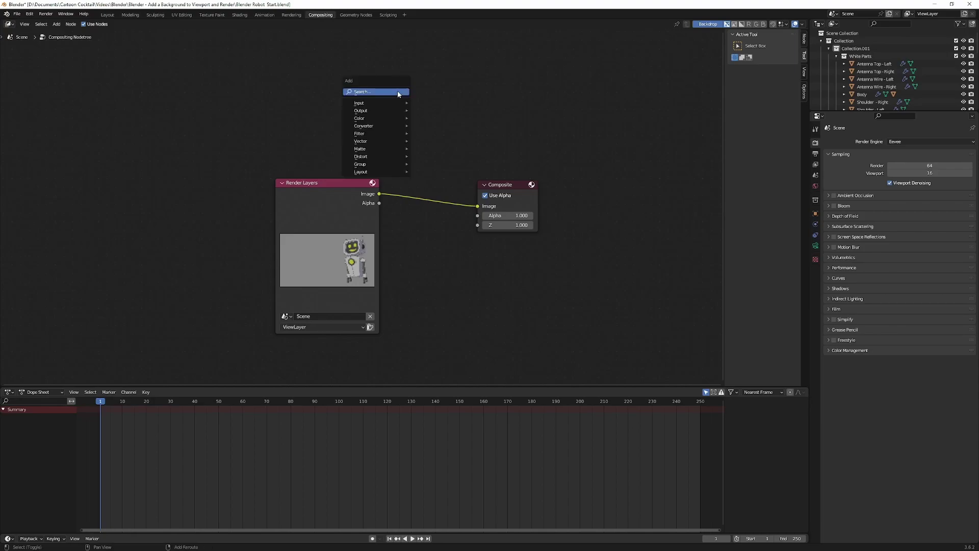
type("alph")
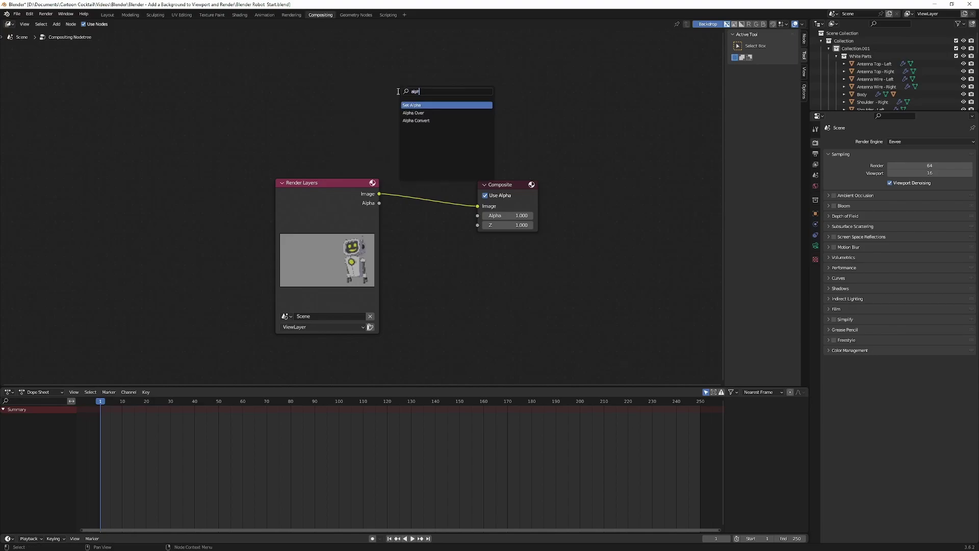
key("Down")
key("Return")
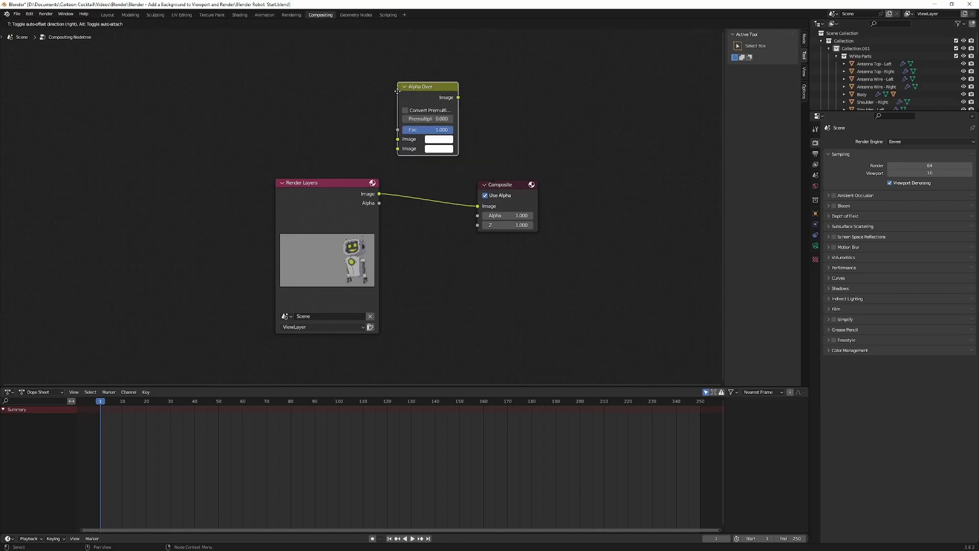
left_click(399, 90)
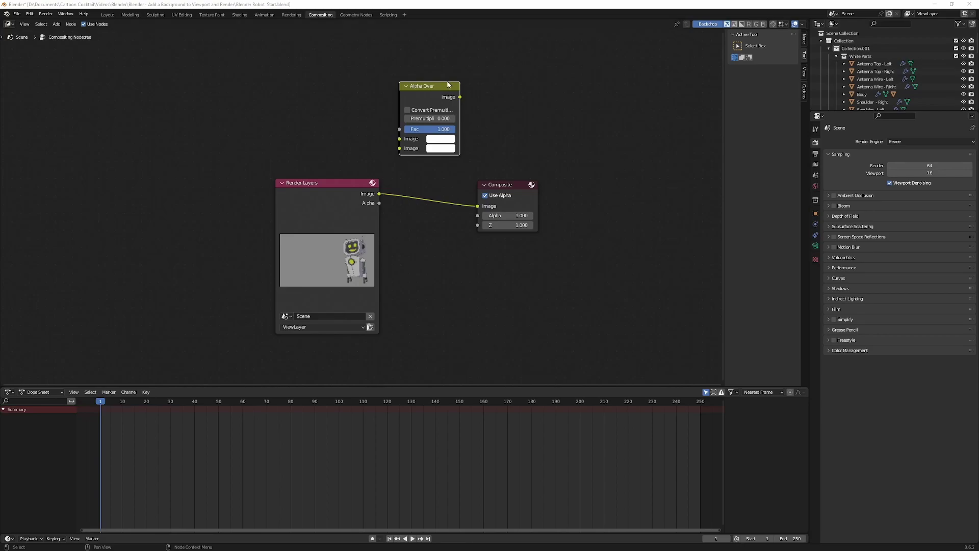
left_click_drag(444, 86, 450, 179)
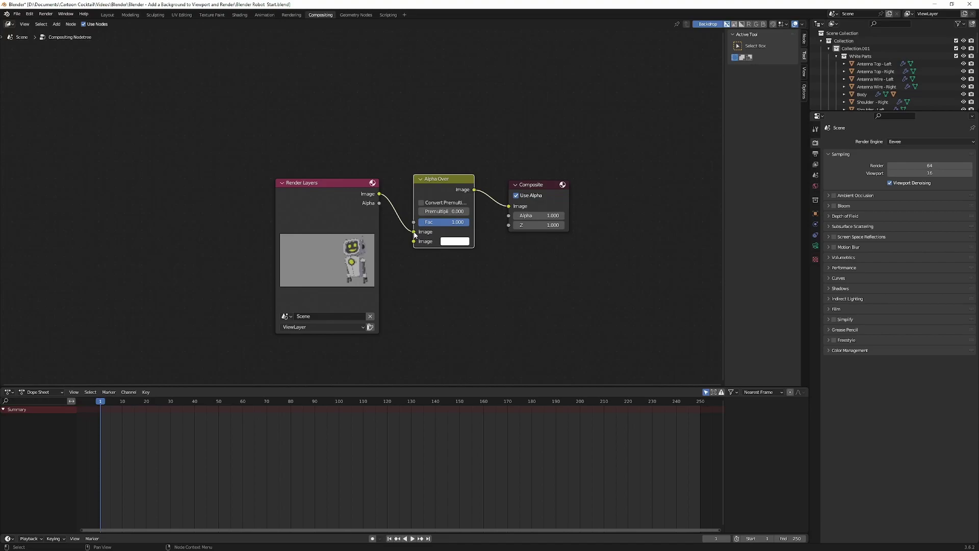
left_click_drag(414, 233, 414, 243)
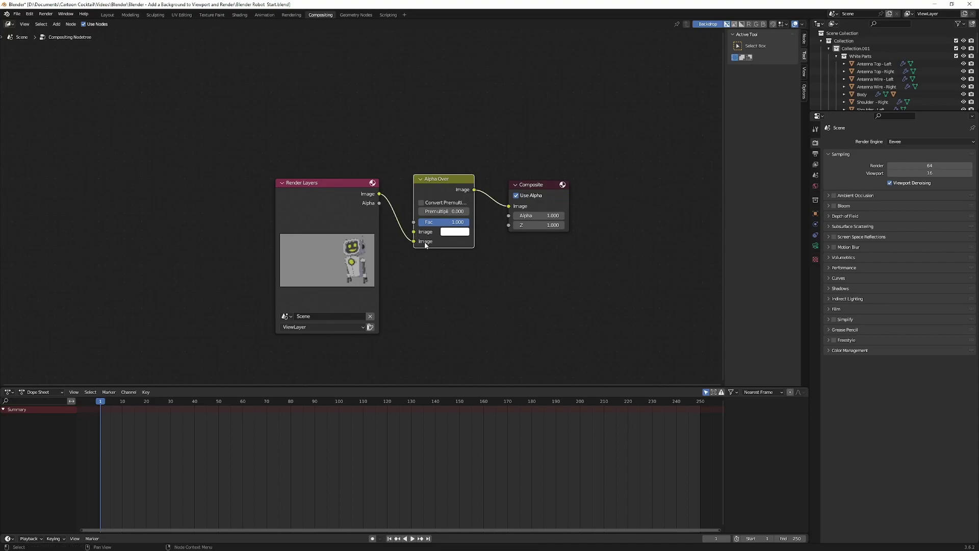
Add an Image node above Render Layers by searching 'image' in the Shift+A menu
left_click(551, 120)
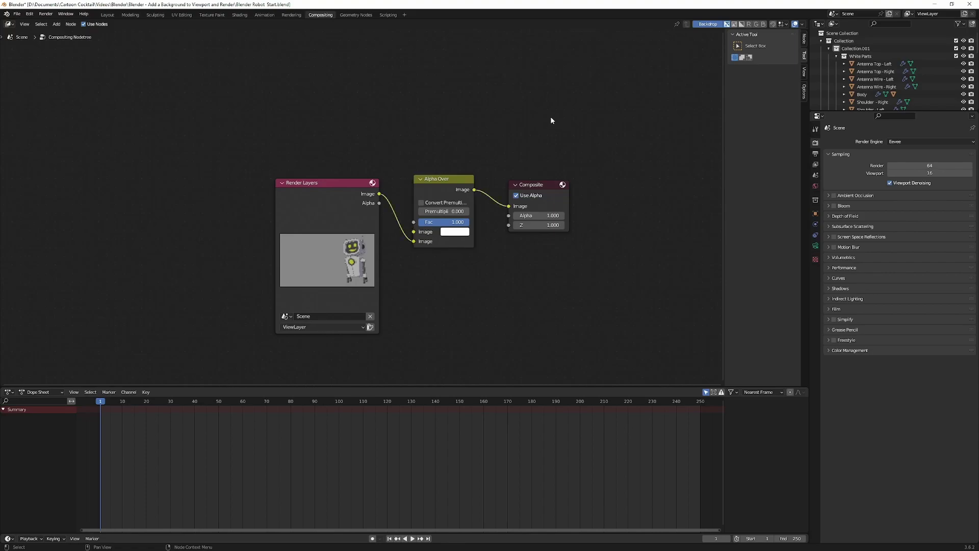
key("shift+a")
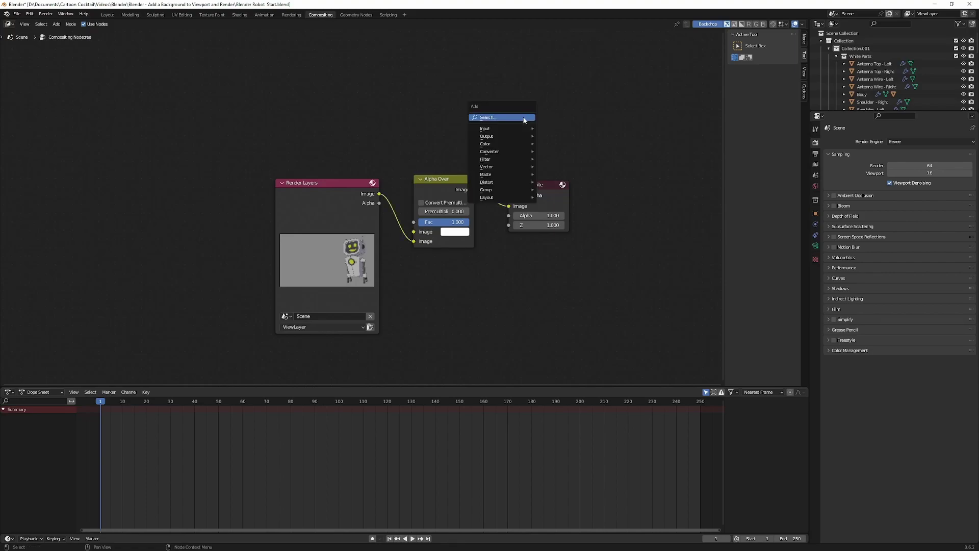
left_click(524, 118)
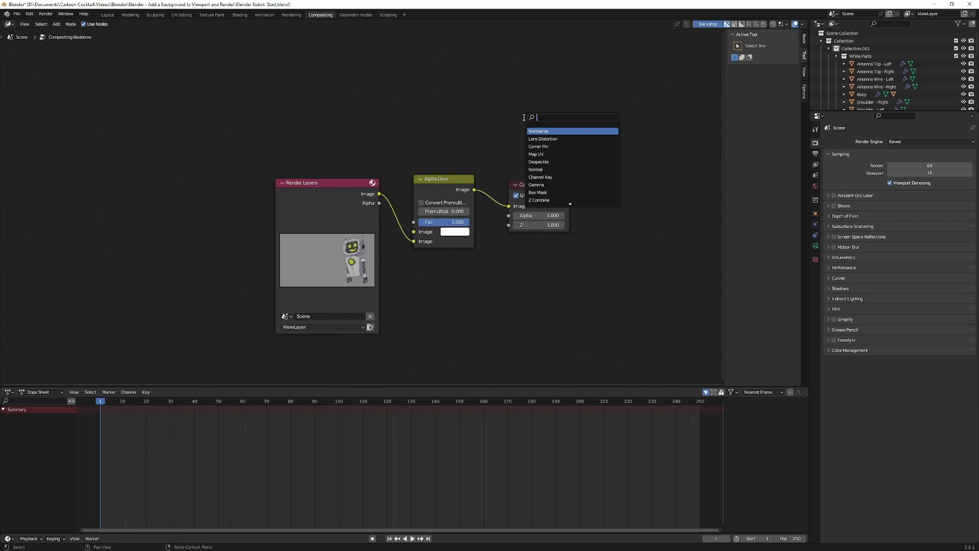
type("image")
key("Return")
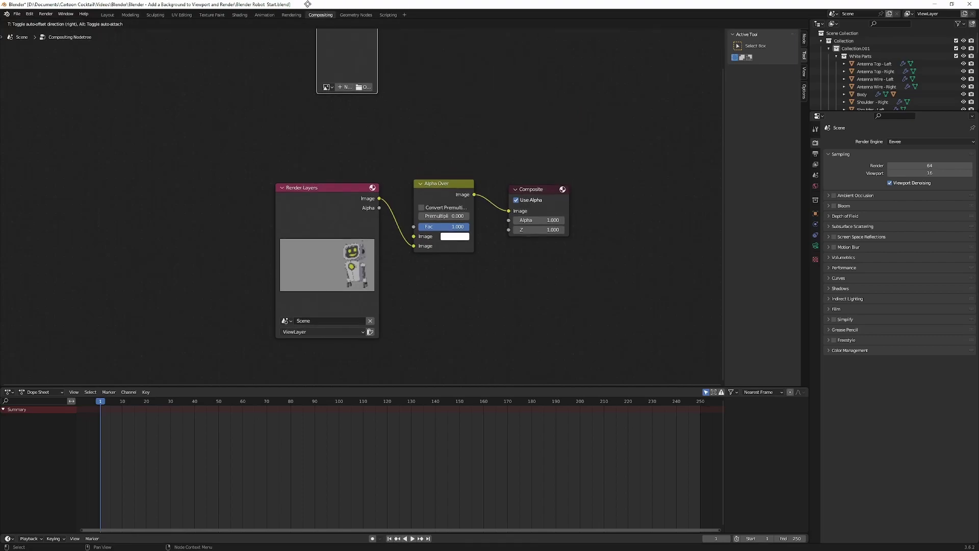
left_click(291, 100)
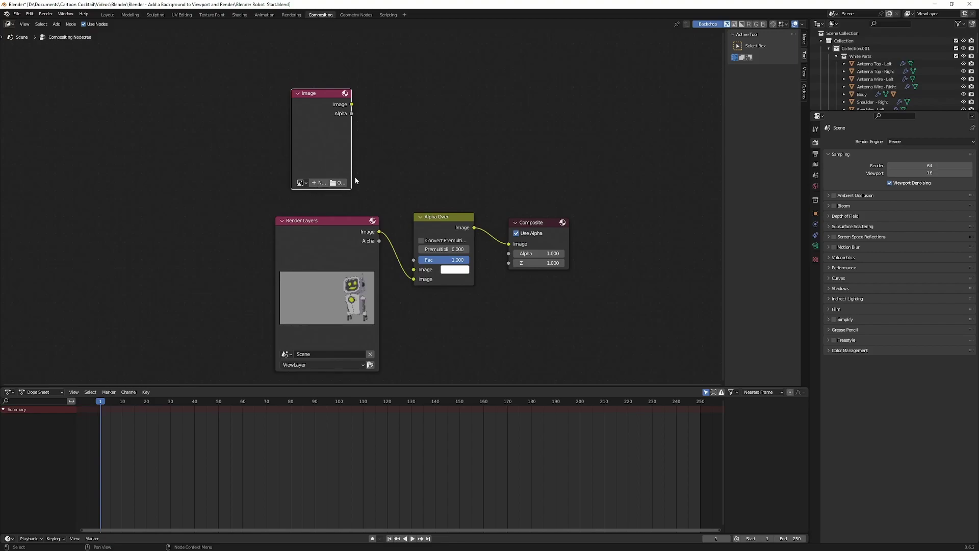
mouse_move(351, 167)
left_mouse_down()
mouse_move(383, 161)
mouse_move(364, 164)
left_mouse_up()
Load the lobby picture into the Image node and link it to Alpha Over's upper Image input
left_click(301, 196)
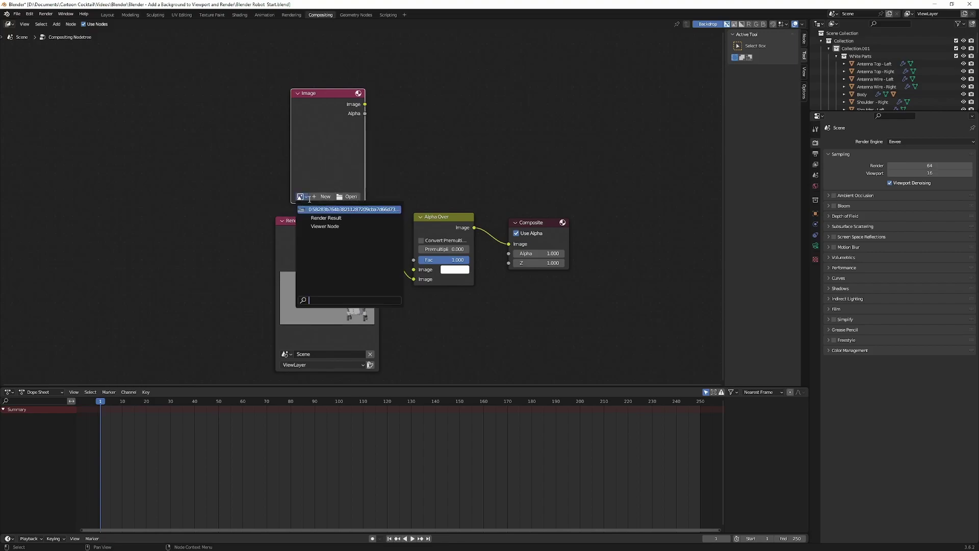
left_click(324, 209)
left_click_drag(338, 91, 313, 40)
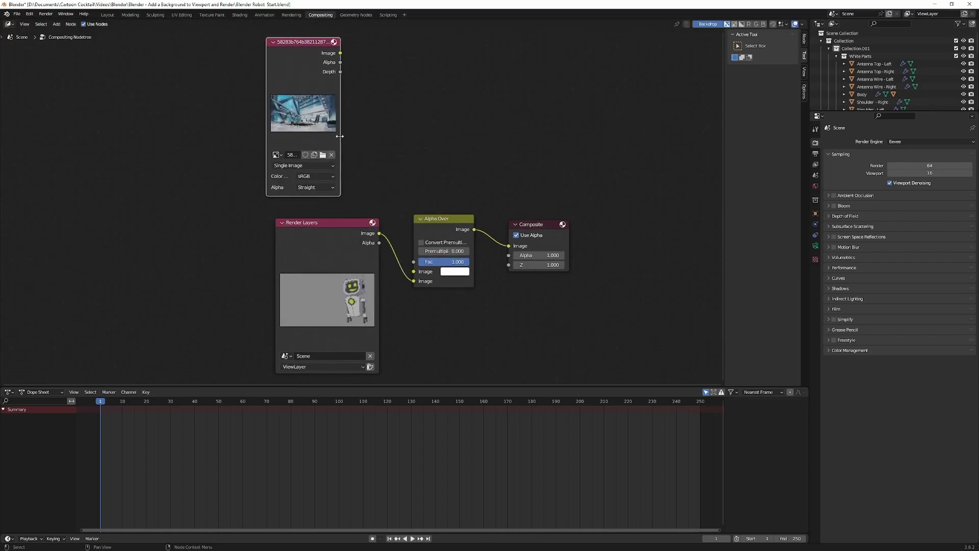
mouse_move(340, 135)
left_mouse_down()
mouse_move(371, 136)
mouse_move(345, 137)
left_mouse_up()
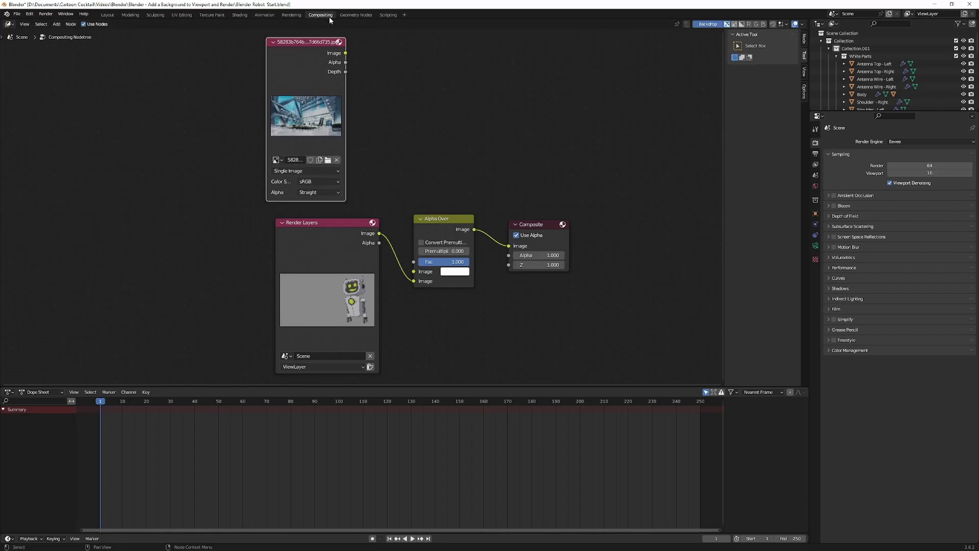
left_click_drag(345, 53, 414, 272)
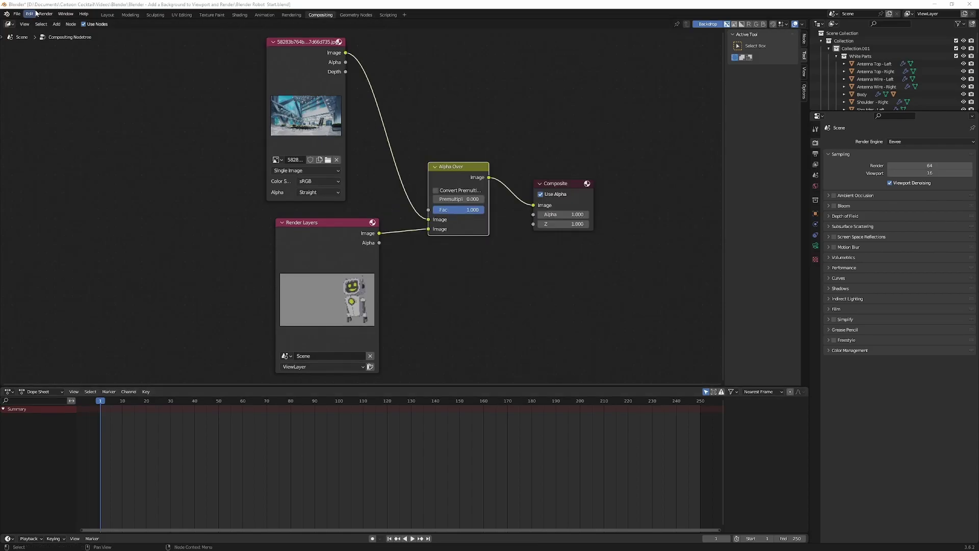
Render the current frame twice from the Render menu to view the composited result
left_click(45, 14)
left_click(50, 21)
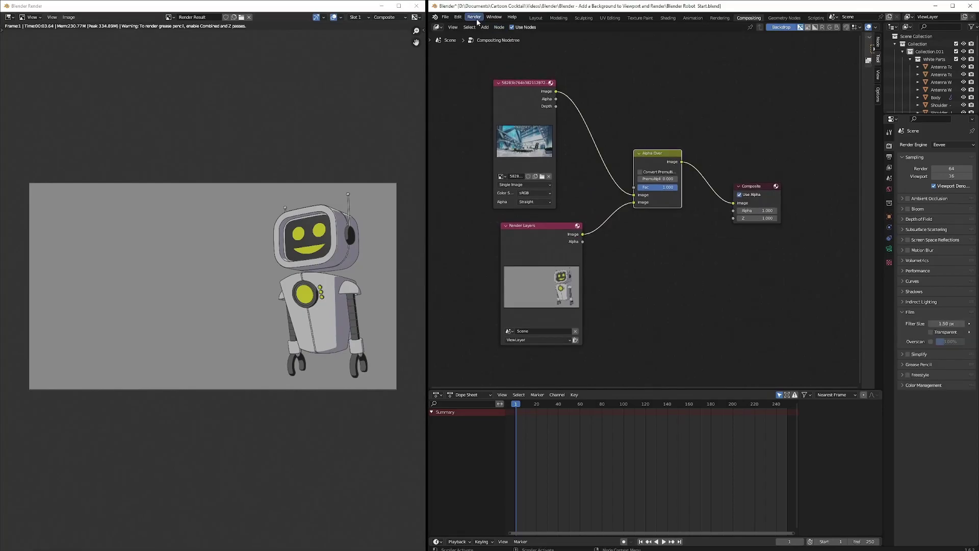
left_click(474, 17)
left_click(489, 26)
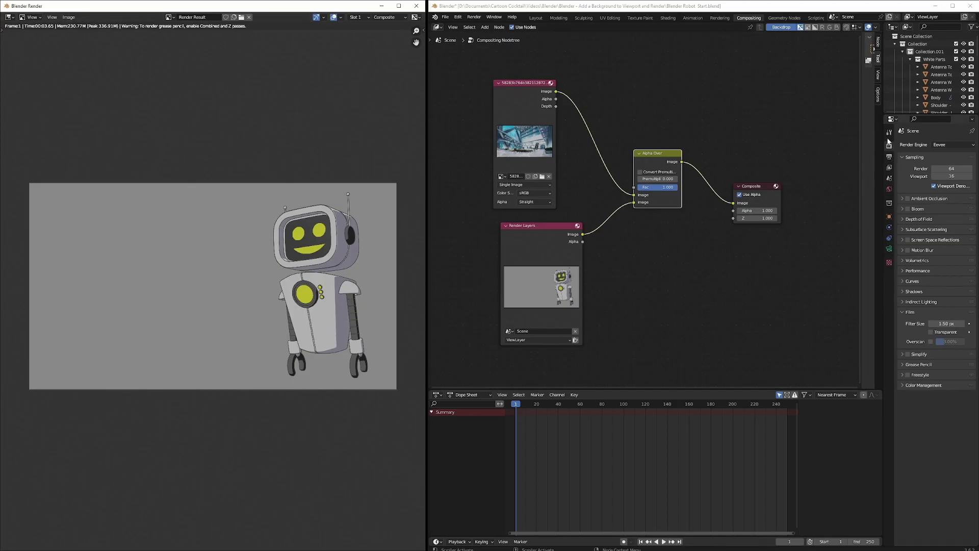
Enable Transparent in the Eevee Film render settings so the world background renders transparent
left_click(889, 190)
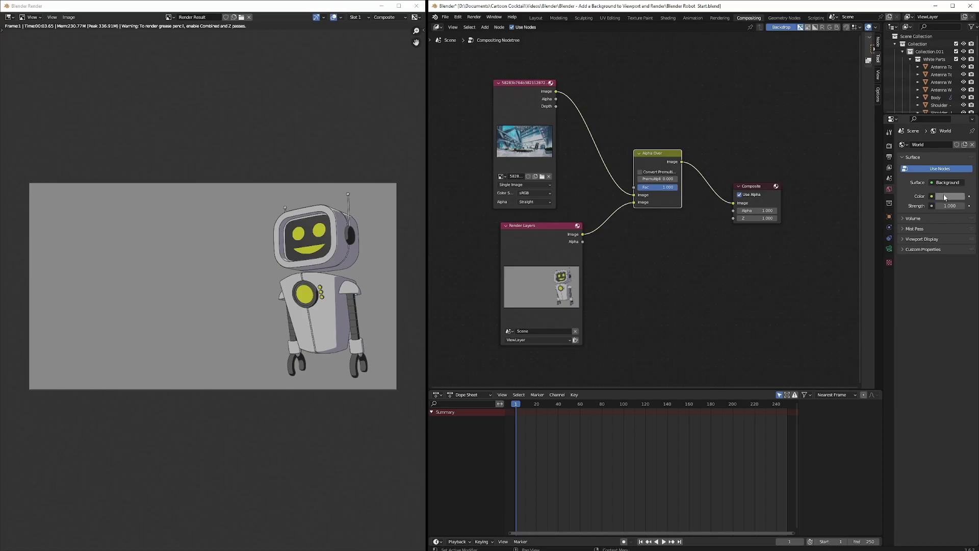
left_click(889, 134)
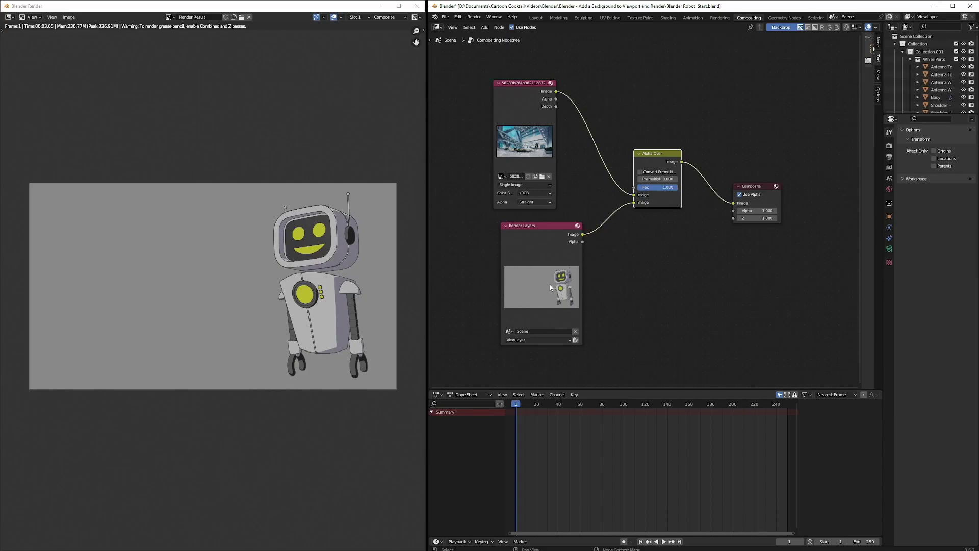
left_click(890, 188)
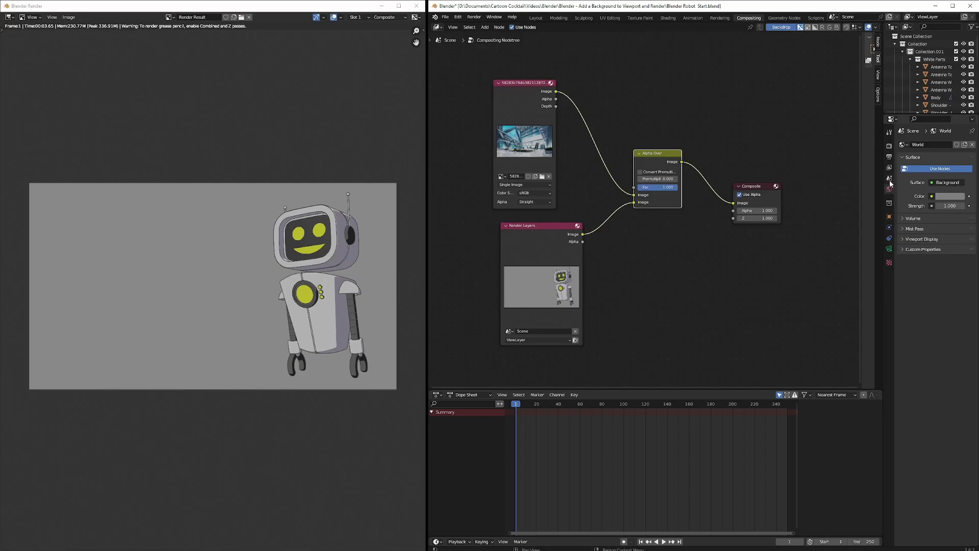
left_click(890, 147)
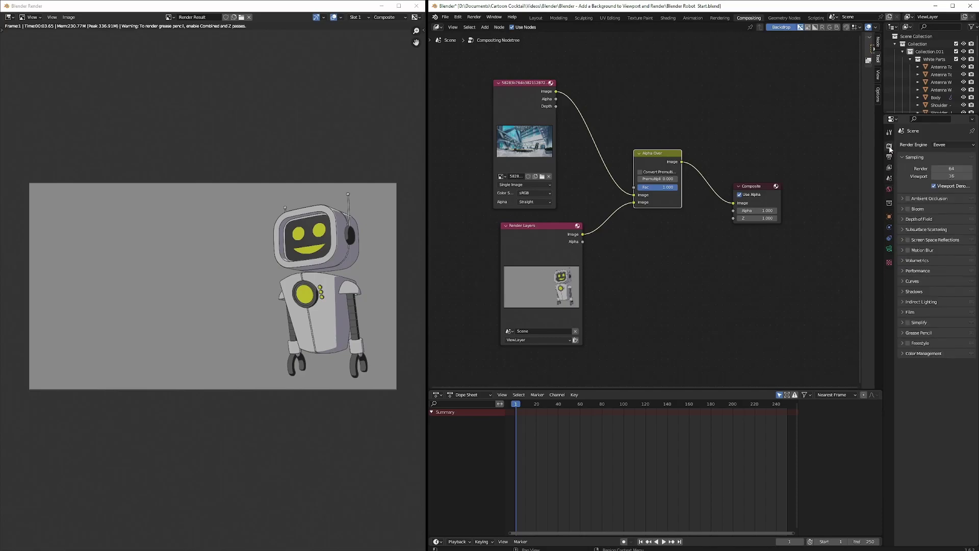
left_click(903, 313)
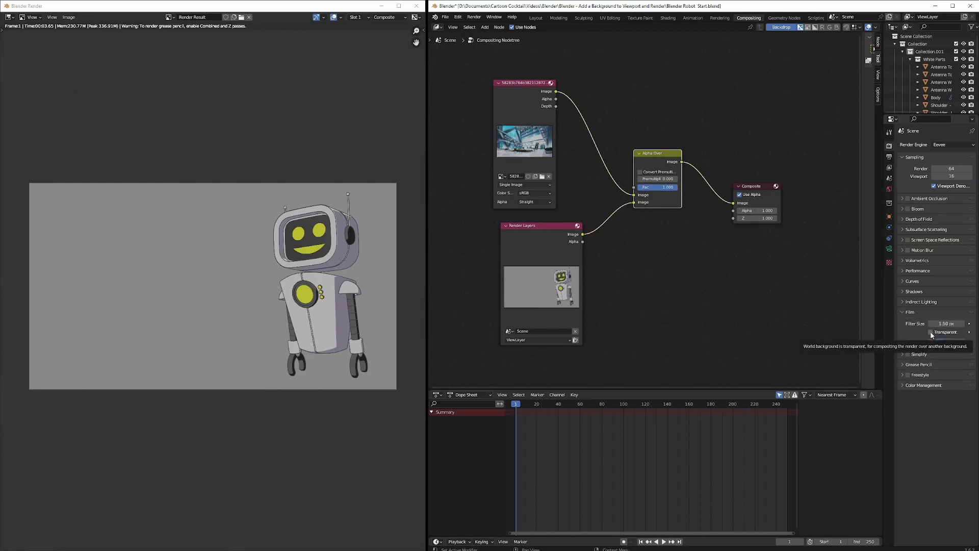
left_click(931, 332)
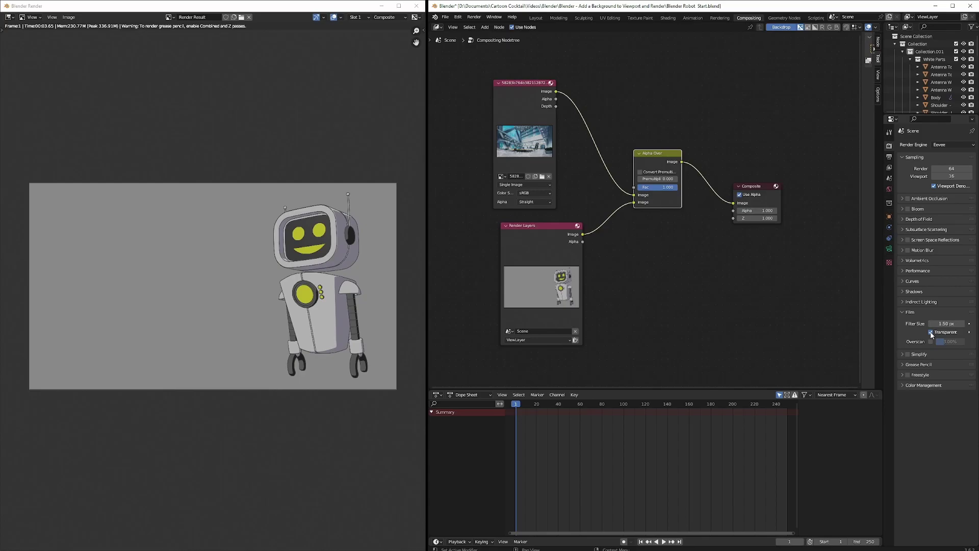
Render the image with transparent film, then shift the Alpha Over node slightly right
left_click(474, 17)
left_click(484, 26)
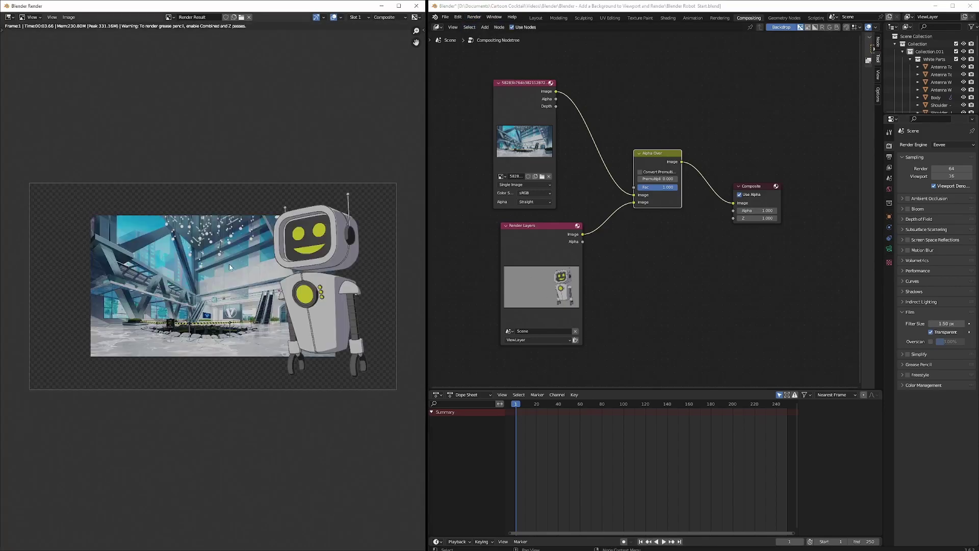
left_click(524, 281)
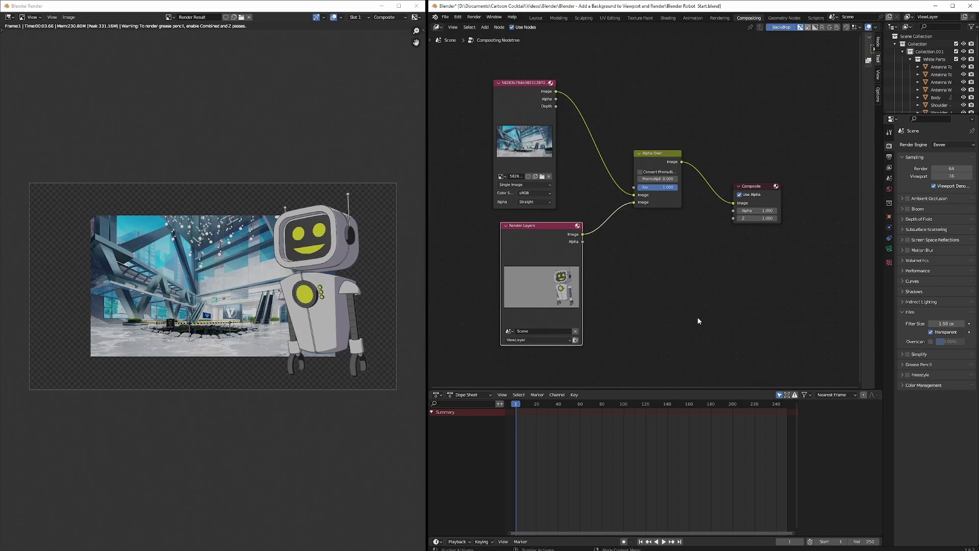
left_click(219, 299)
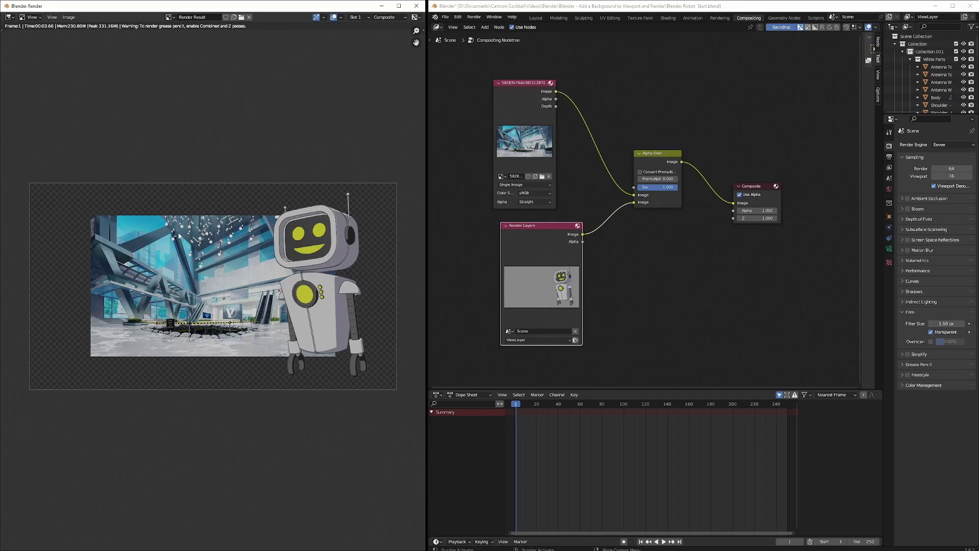
left_click_drag(657, 164, 674, 166)
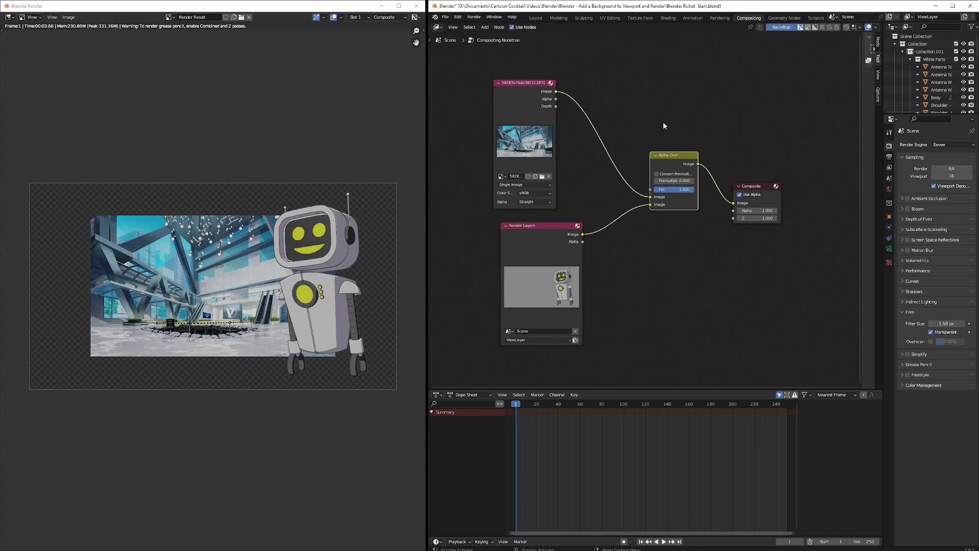
Add a Scale node onto the link between the lobby Image node and Alpha Over
key("shift+a")
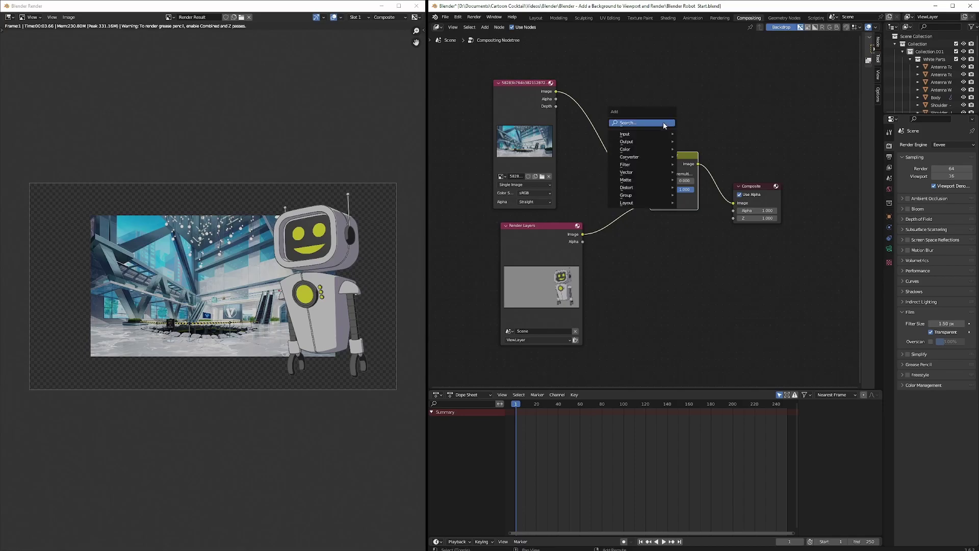
left_click(662, 122)
type("scale")
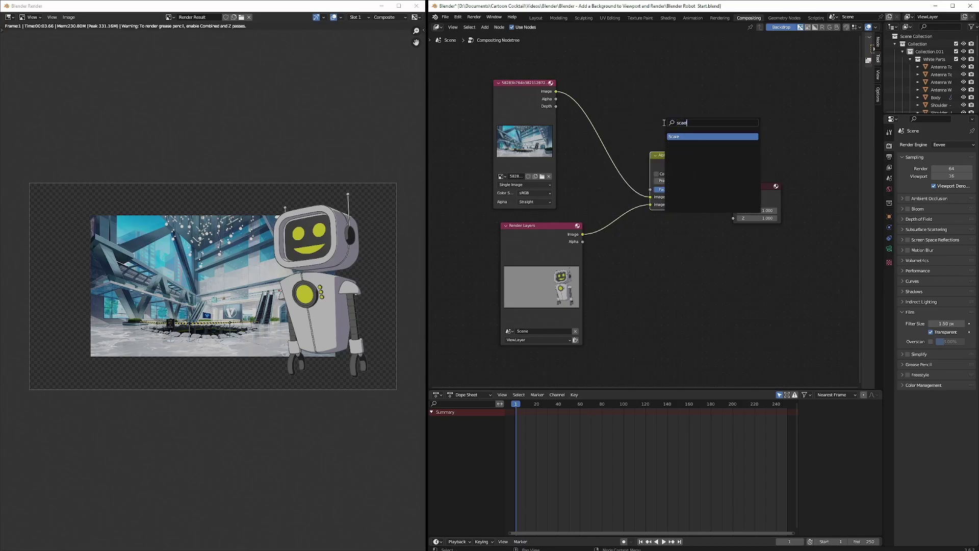
key("Return")
left_click(585, 123)
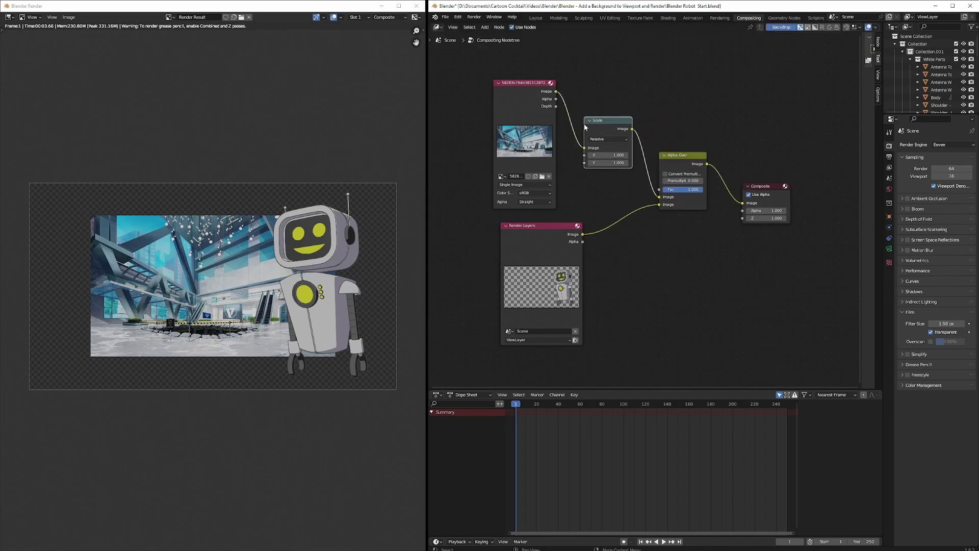
left_click(625, 122)
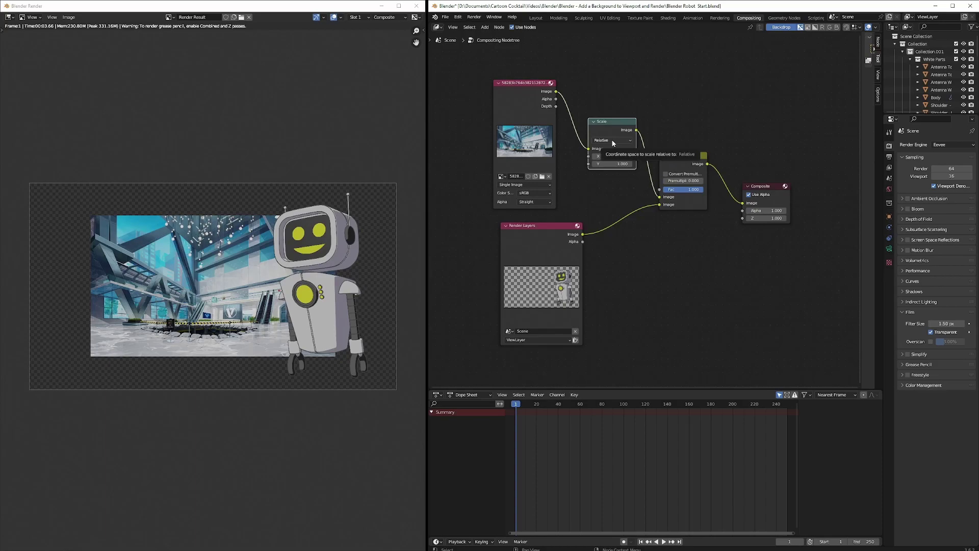
Try Scale X values 2.6 and 1.1, then set X and Y back to 1
double_click(612, 156)
type("2.6")
key("Return")
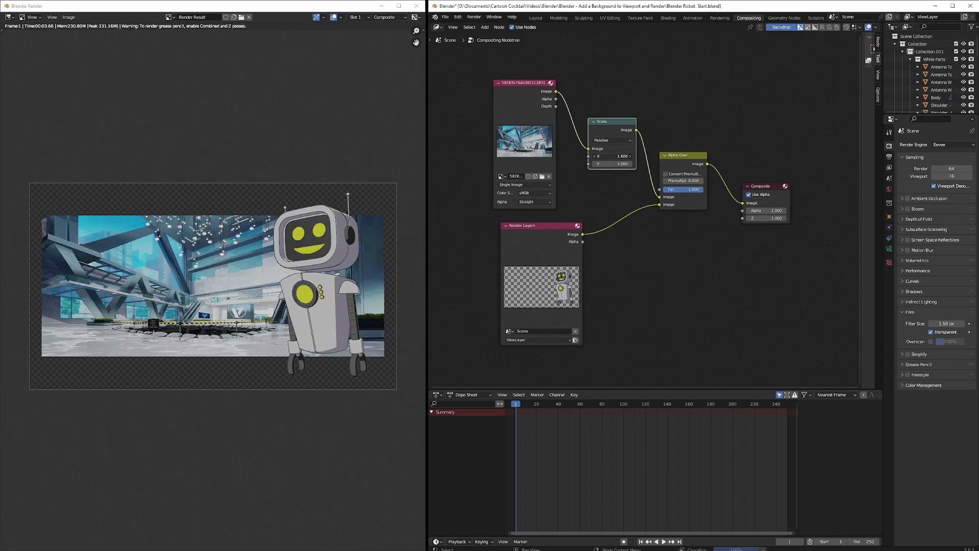
double_click(611, 156)
type("1.1")
key("Return")
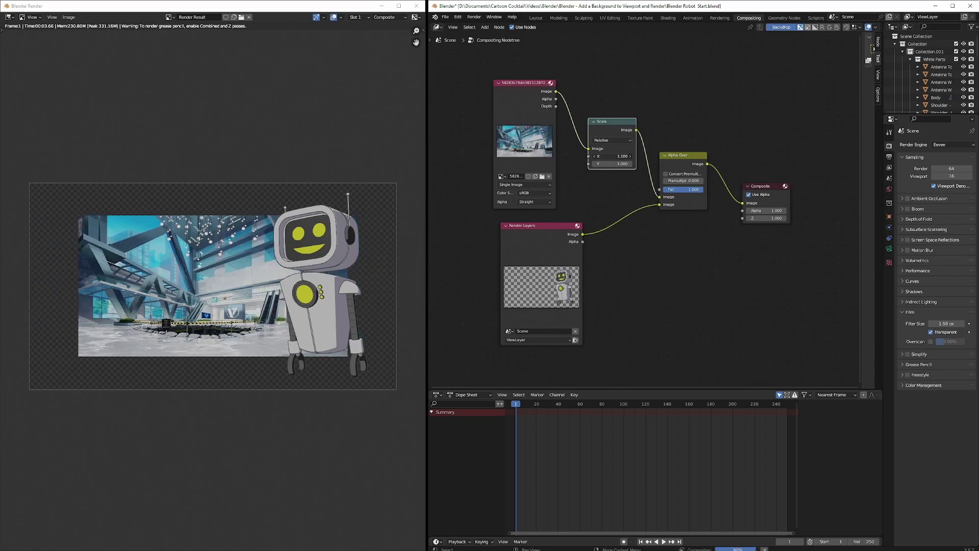
double_click(612, 156)
type("1")
key("Tab")
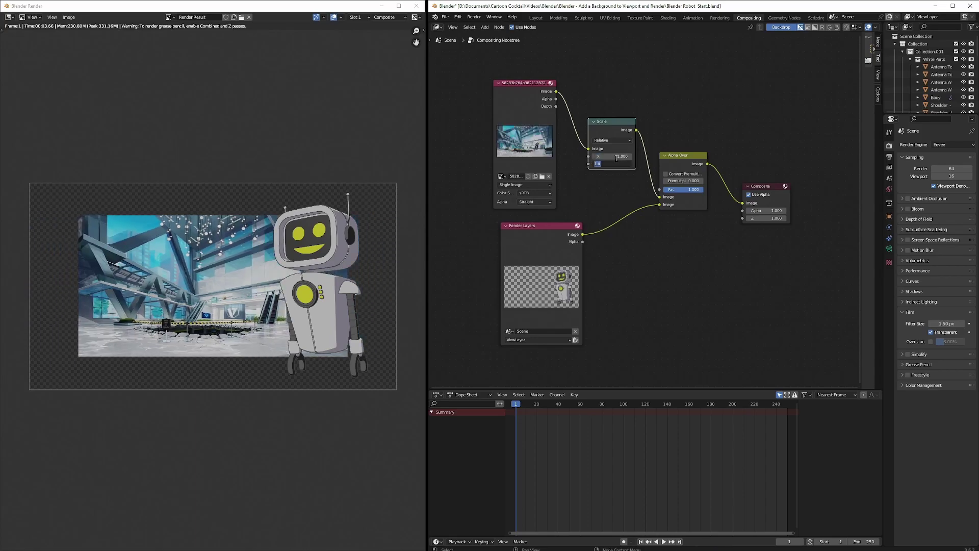
key("Return")
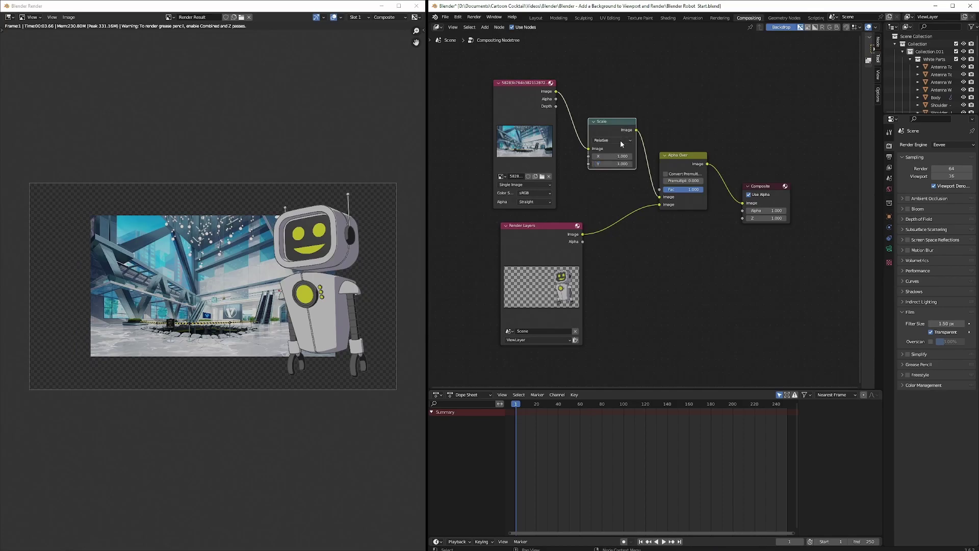
Try Absolute sizing at 1920 × 1080 on the Scale node, then switch it to Scene Size
left_click(612, 140)
left_click(613, 156)
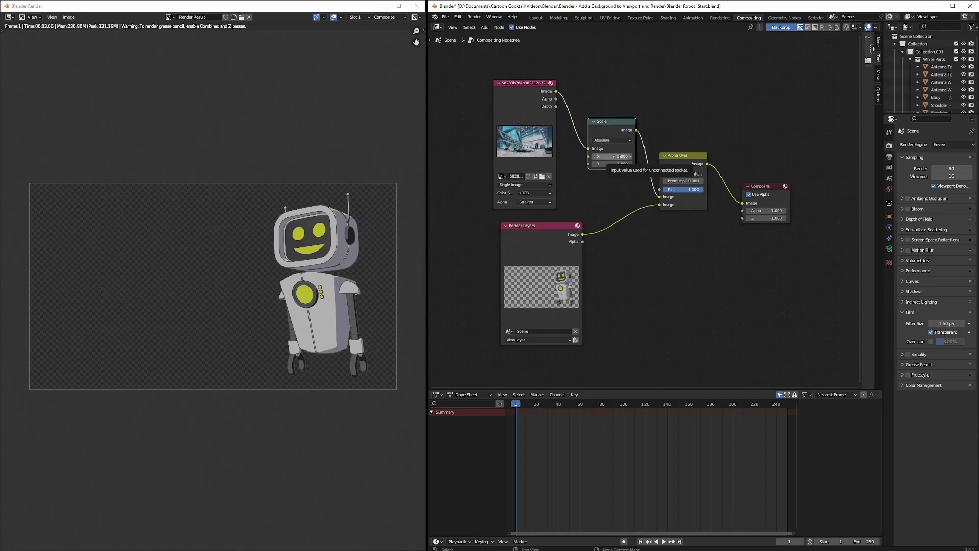
left_click(618, 156)
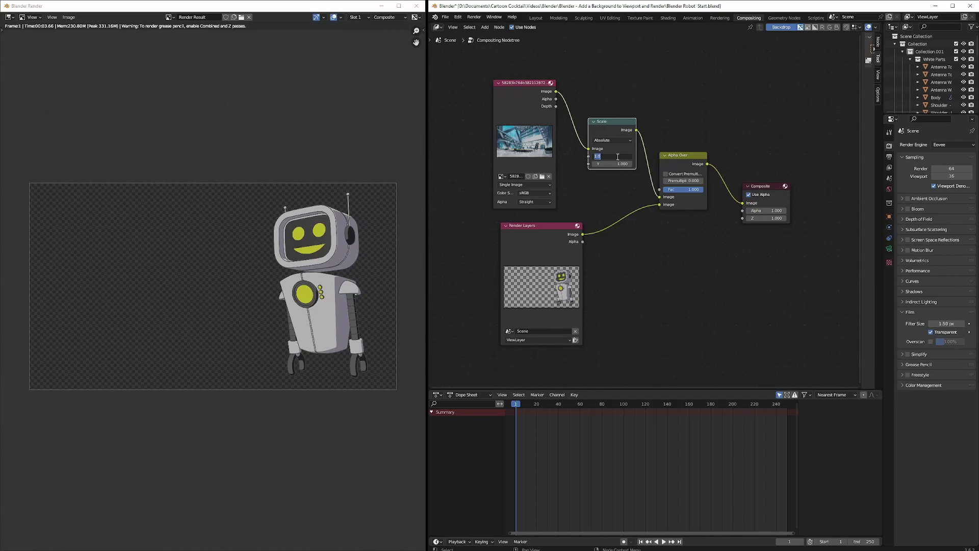
type("1920")
key("Tab")
type("10")
key("Return")
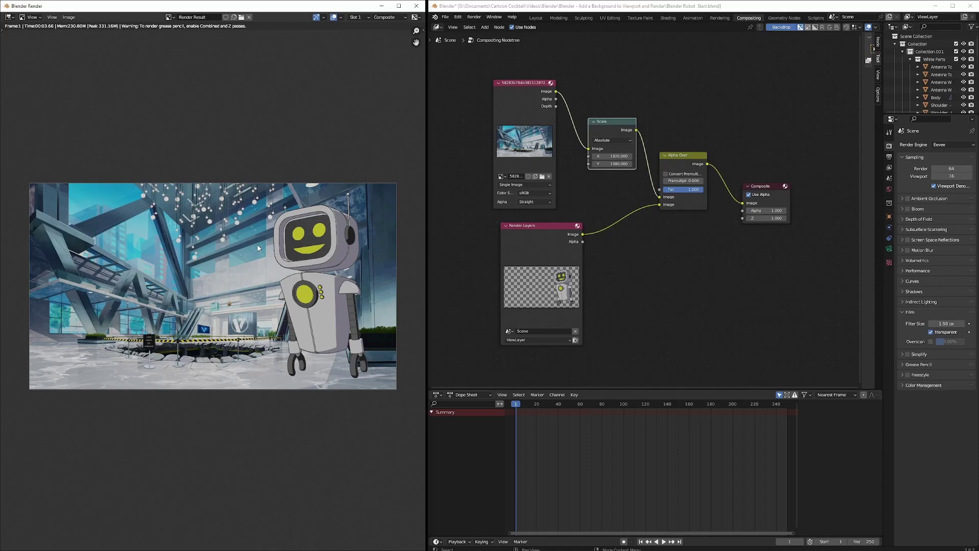
left_click(612, 139)
left_click(611, 166)
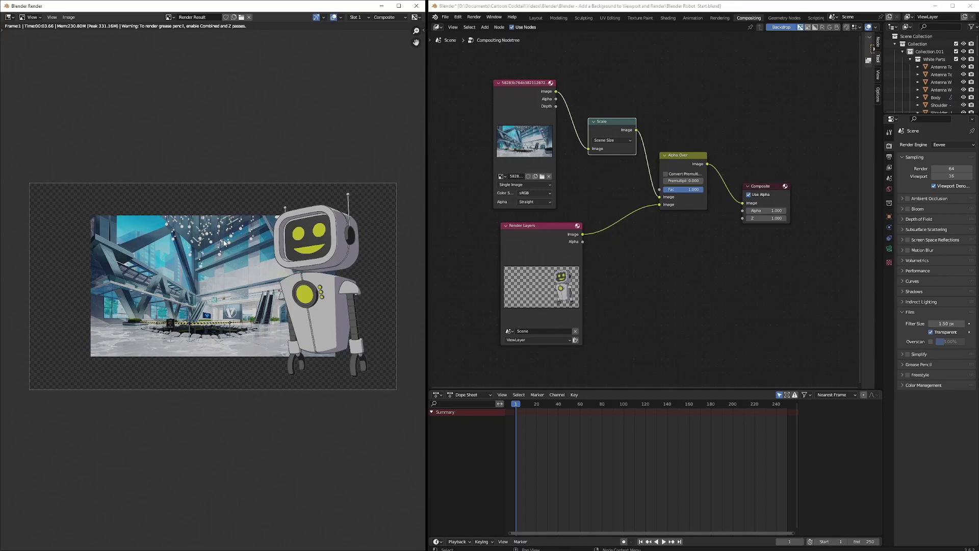
Switch the Scale node's space to Render Size and widen the node
left_click(617, 141)
left_click(607, 174)
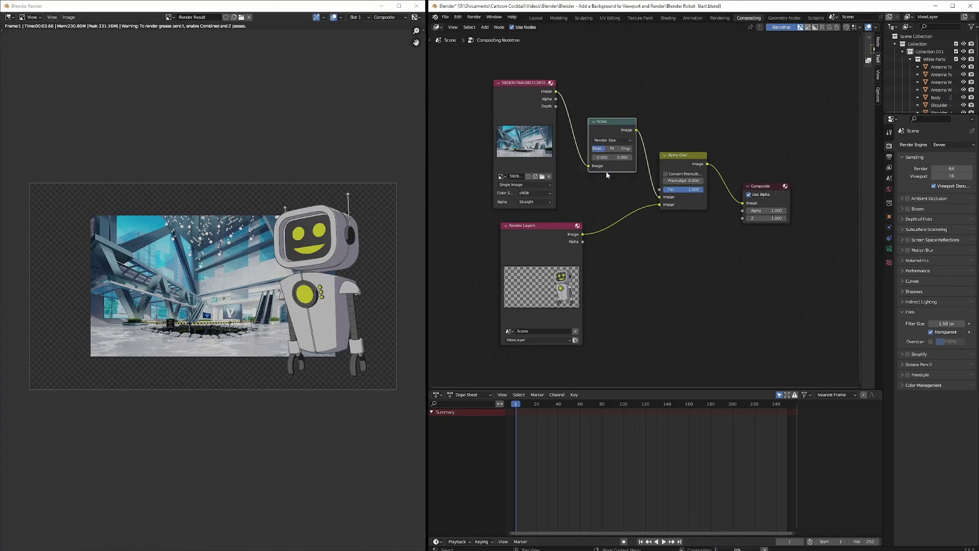
left_click_drag(588, 158, 571, 158)
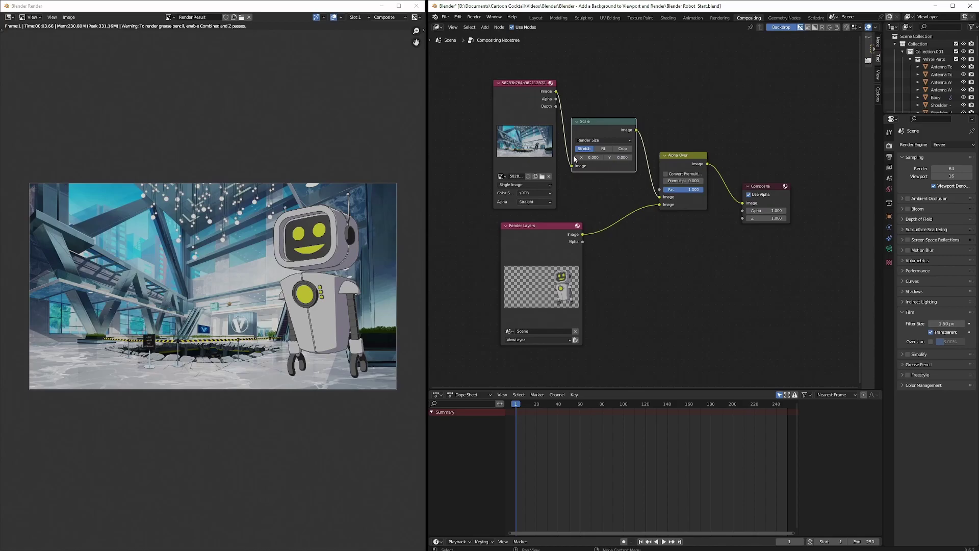
left_click_drag(636, 160, 641, 161)
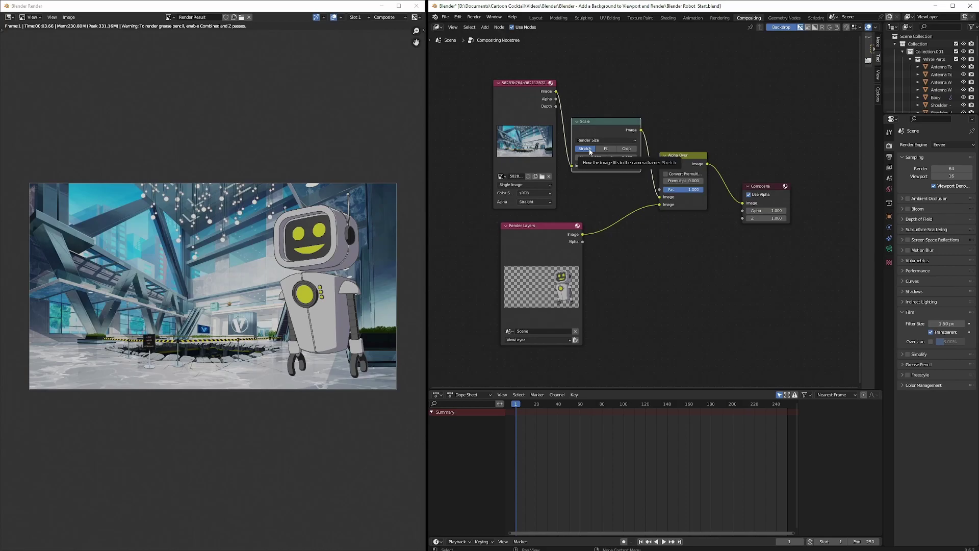
After trying Fit, set the Scale node's framing to Crop with an X offset of 0
left_click(605, 150)
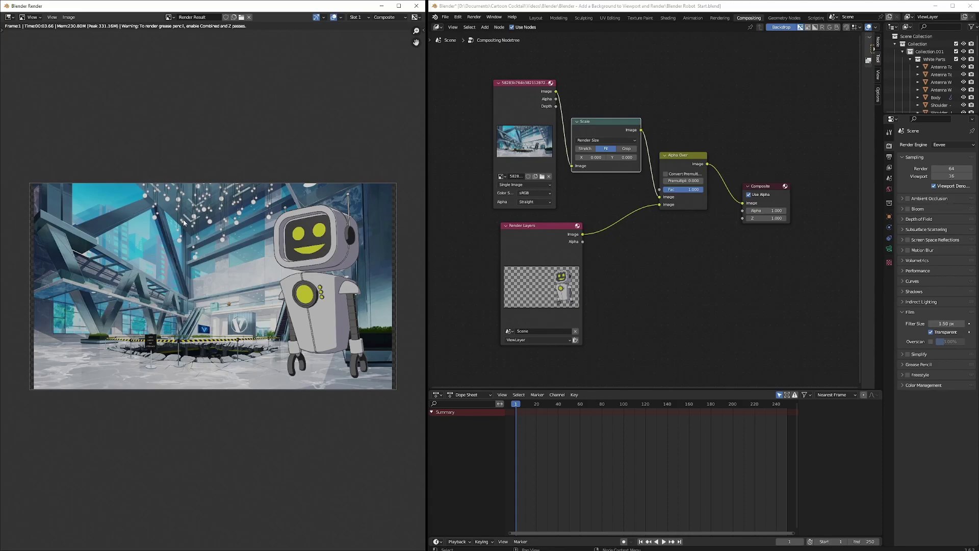
left_click(627, 150)
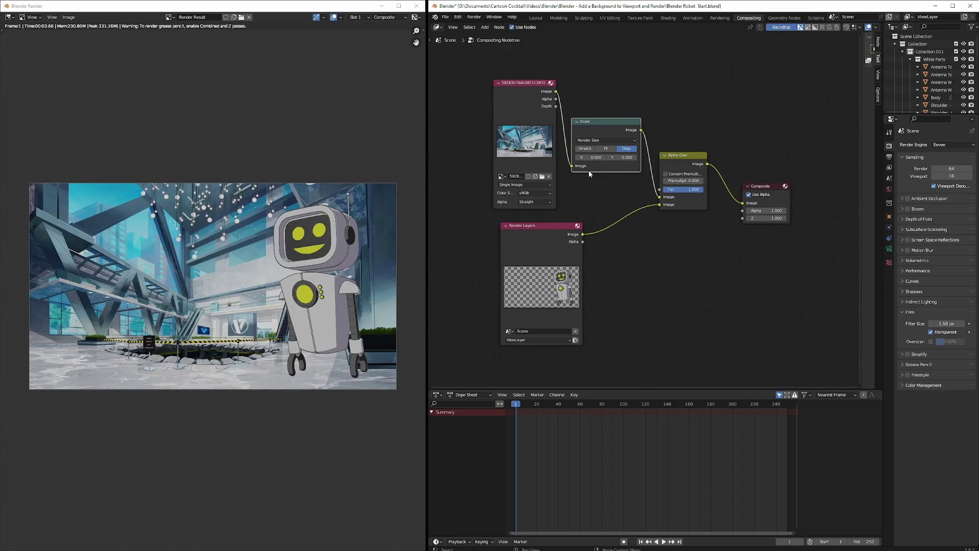
mouse_move(589, 157)
left_mouse_down()
mouse_move(561, 157)
mouse_move(589, 157)
left_mouse_up()
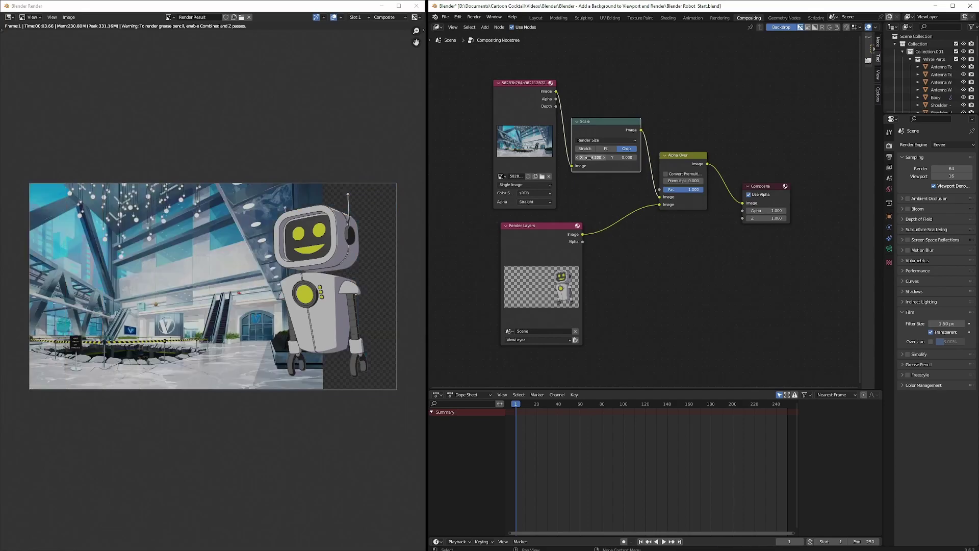
key("BackSpace")
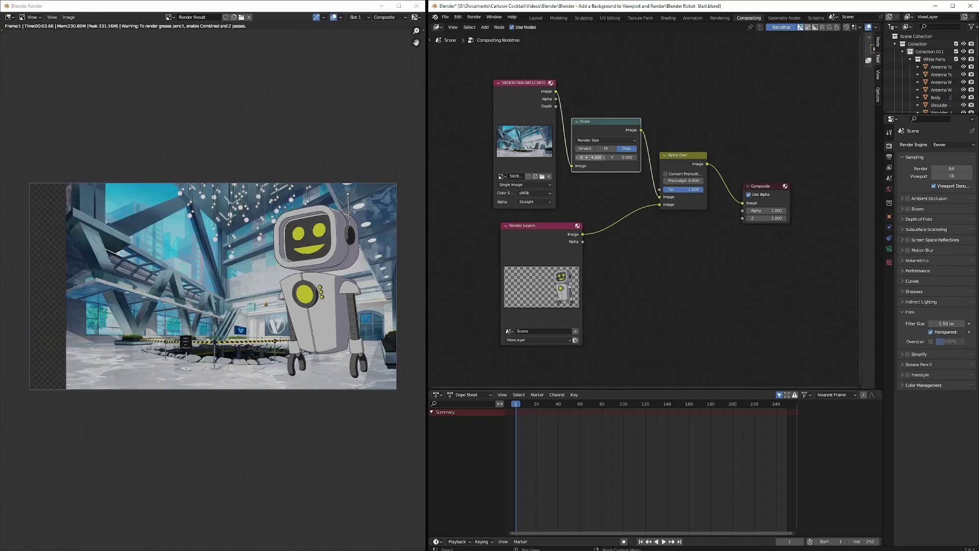
Render the final composite and save the project as 'Blender Robot Start.blend'
left_click(474, 16)
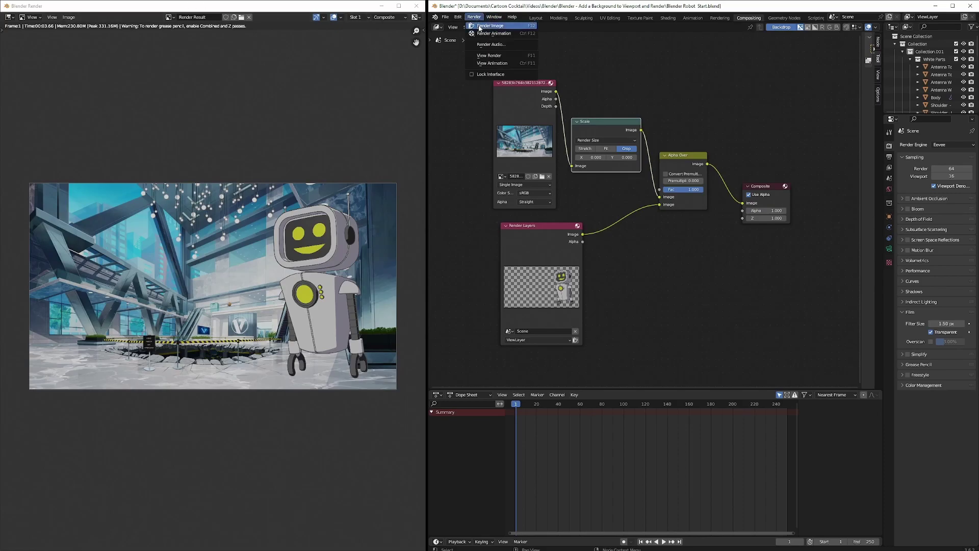
left_click(487, 26)
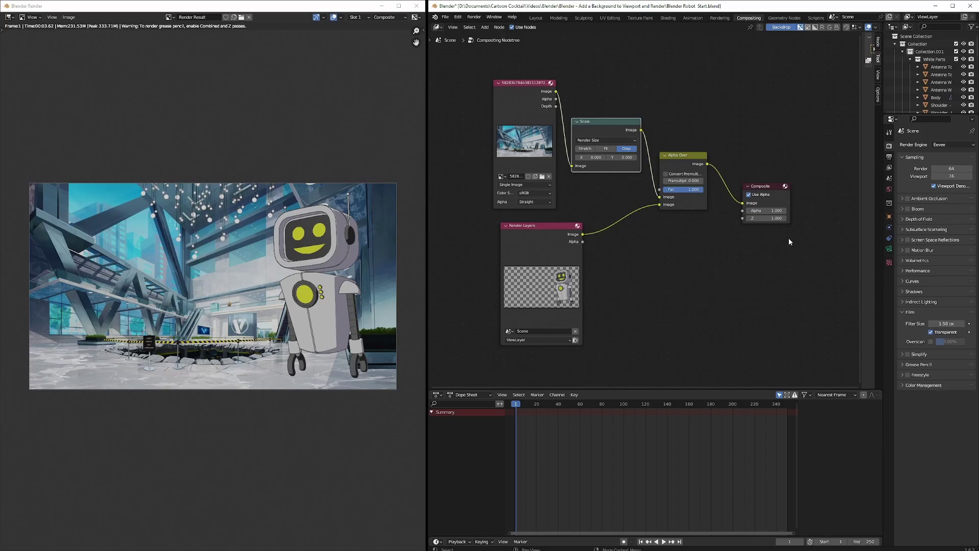
key("ctrl+s")
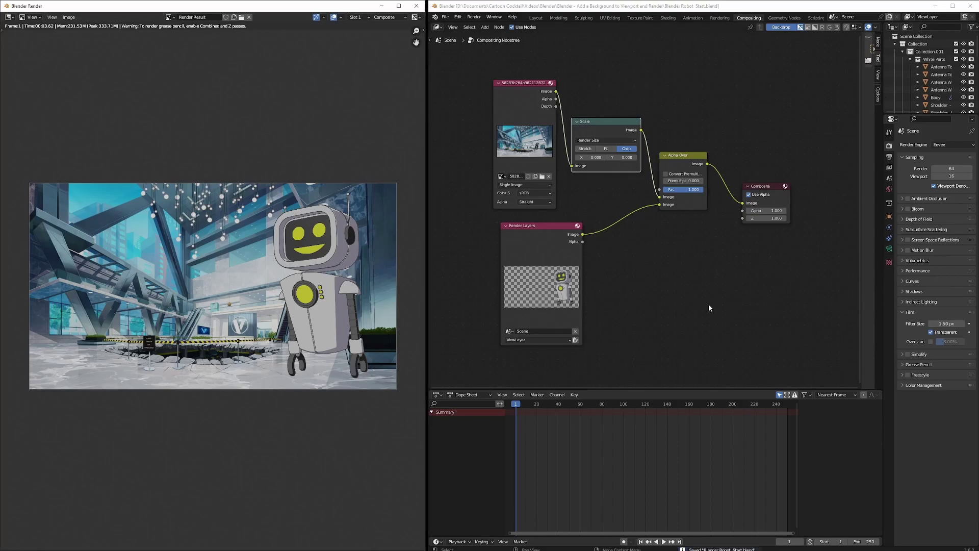